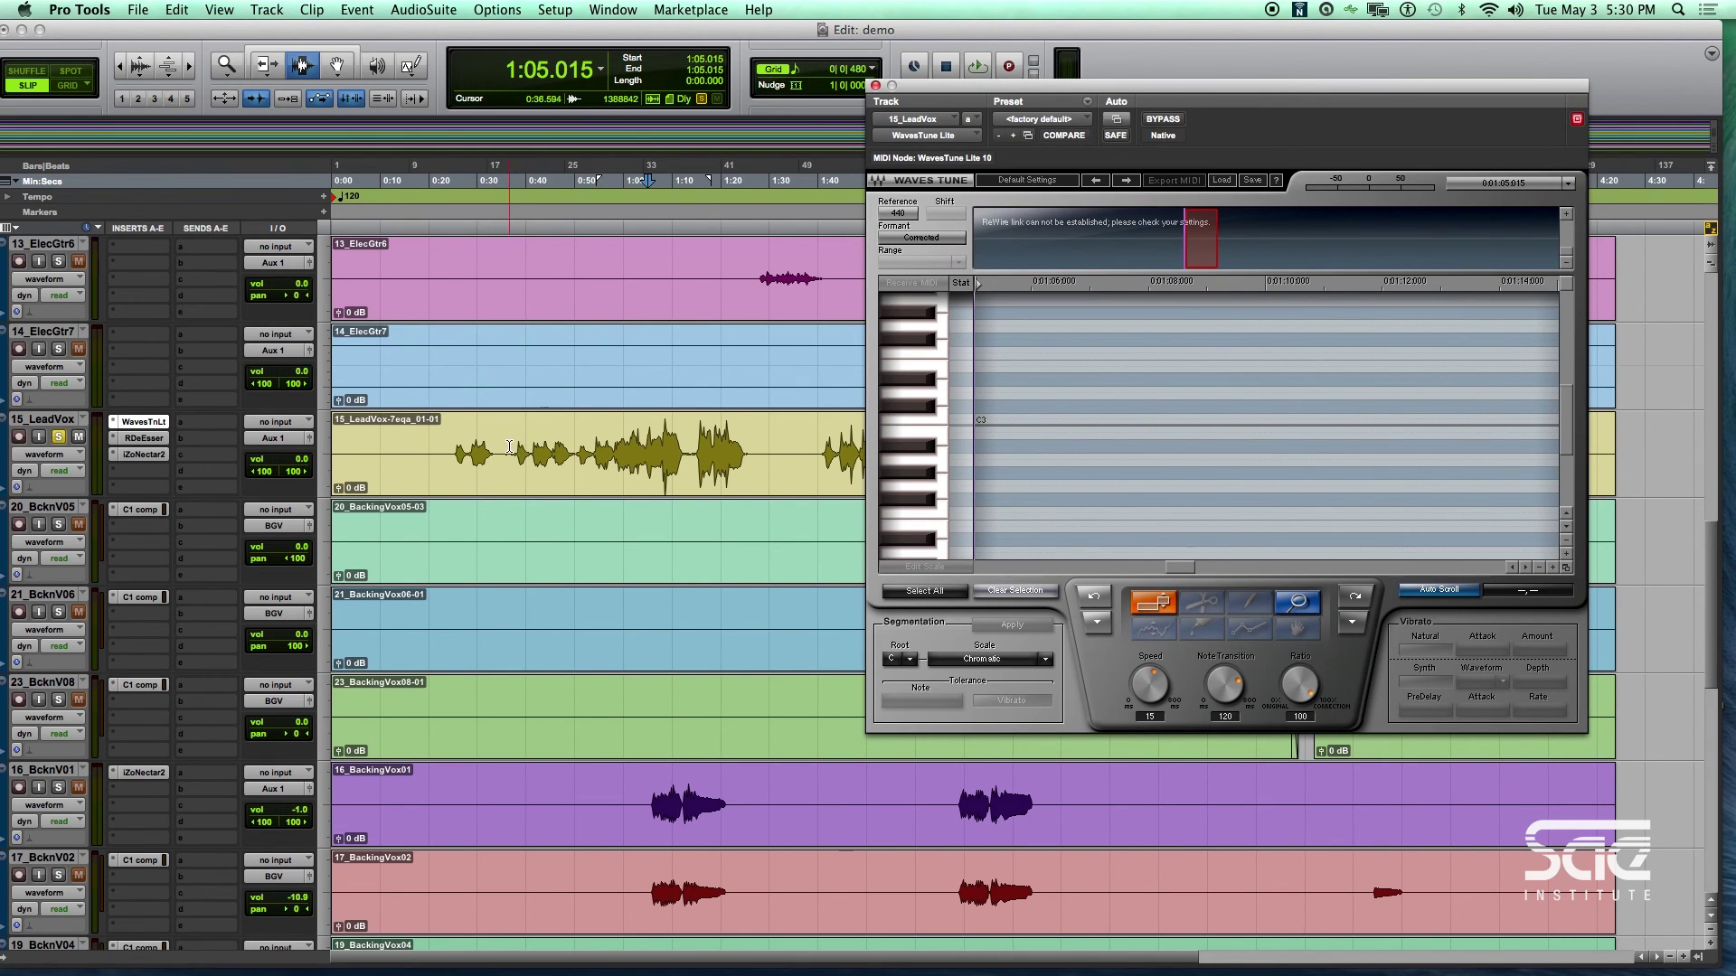
# - Play the 15_LeadVox track from about 0:37 so Waves Tune Lite scans the vocal phrase
pyautogui.click(458, 446)
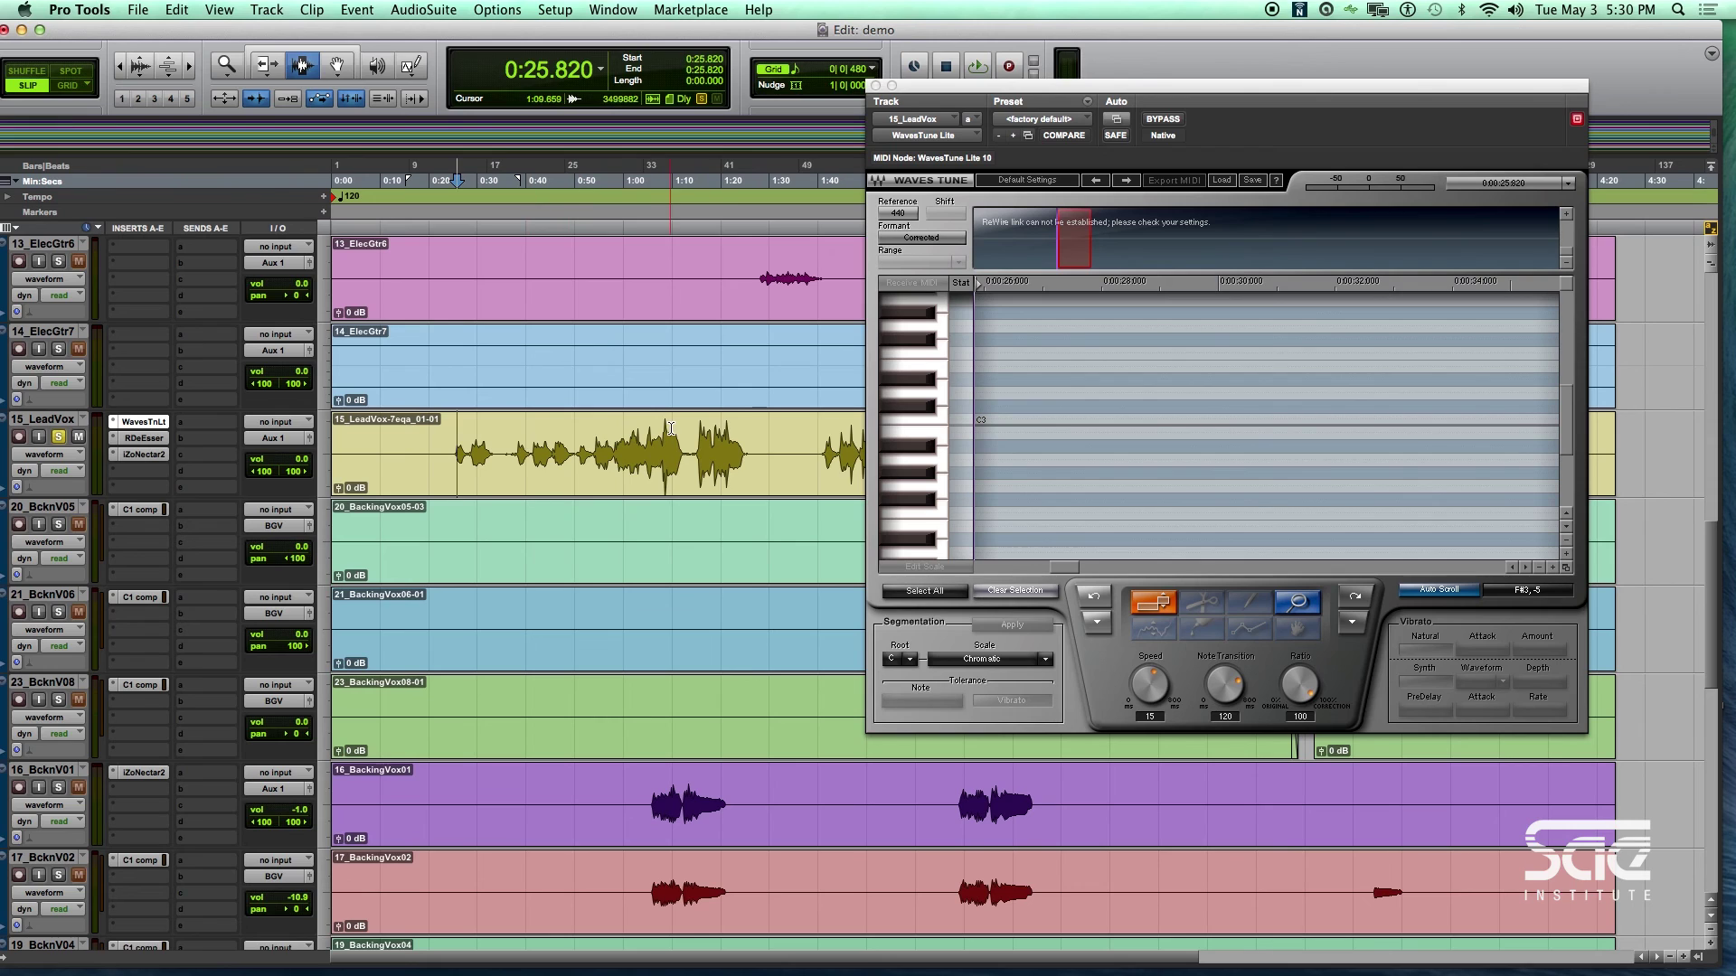
pyautogui.click(503, 441)
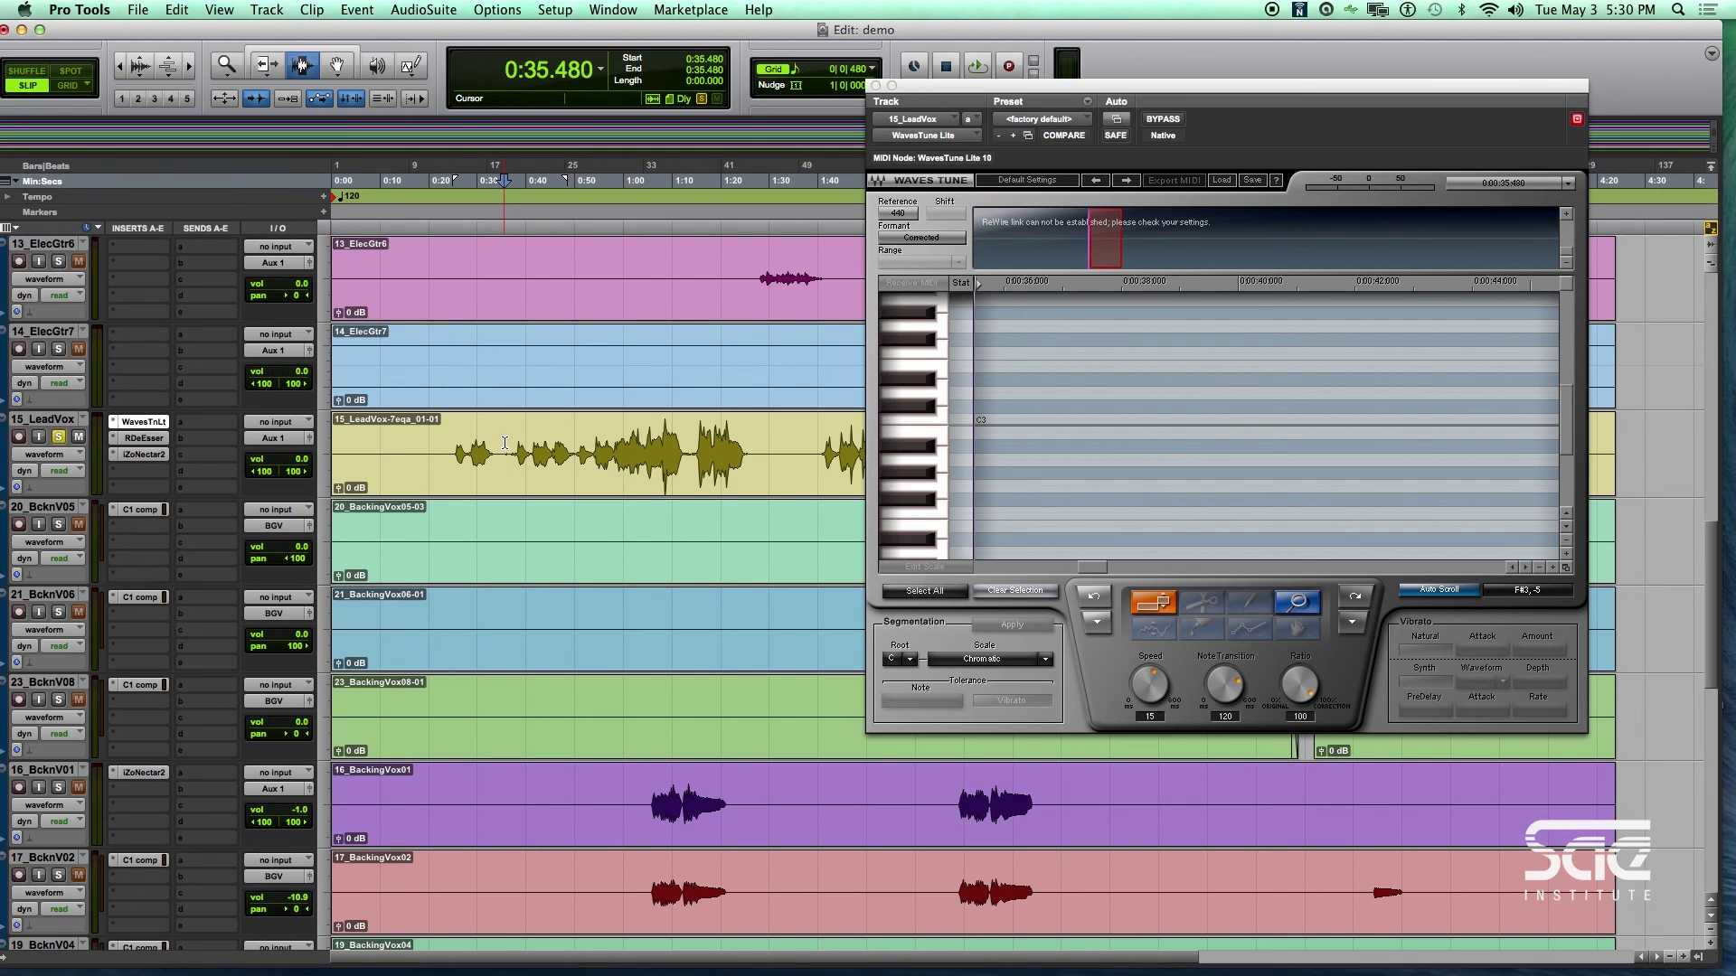
pyautogui.moveTo(505, 446); pyautogui.dragTo(692, 455)
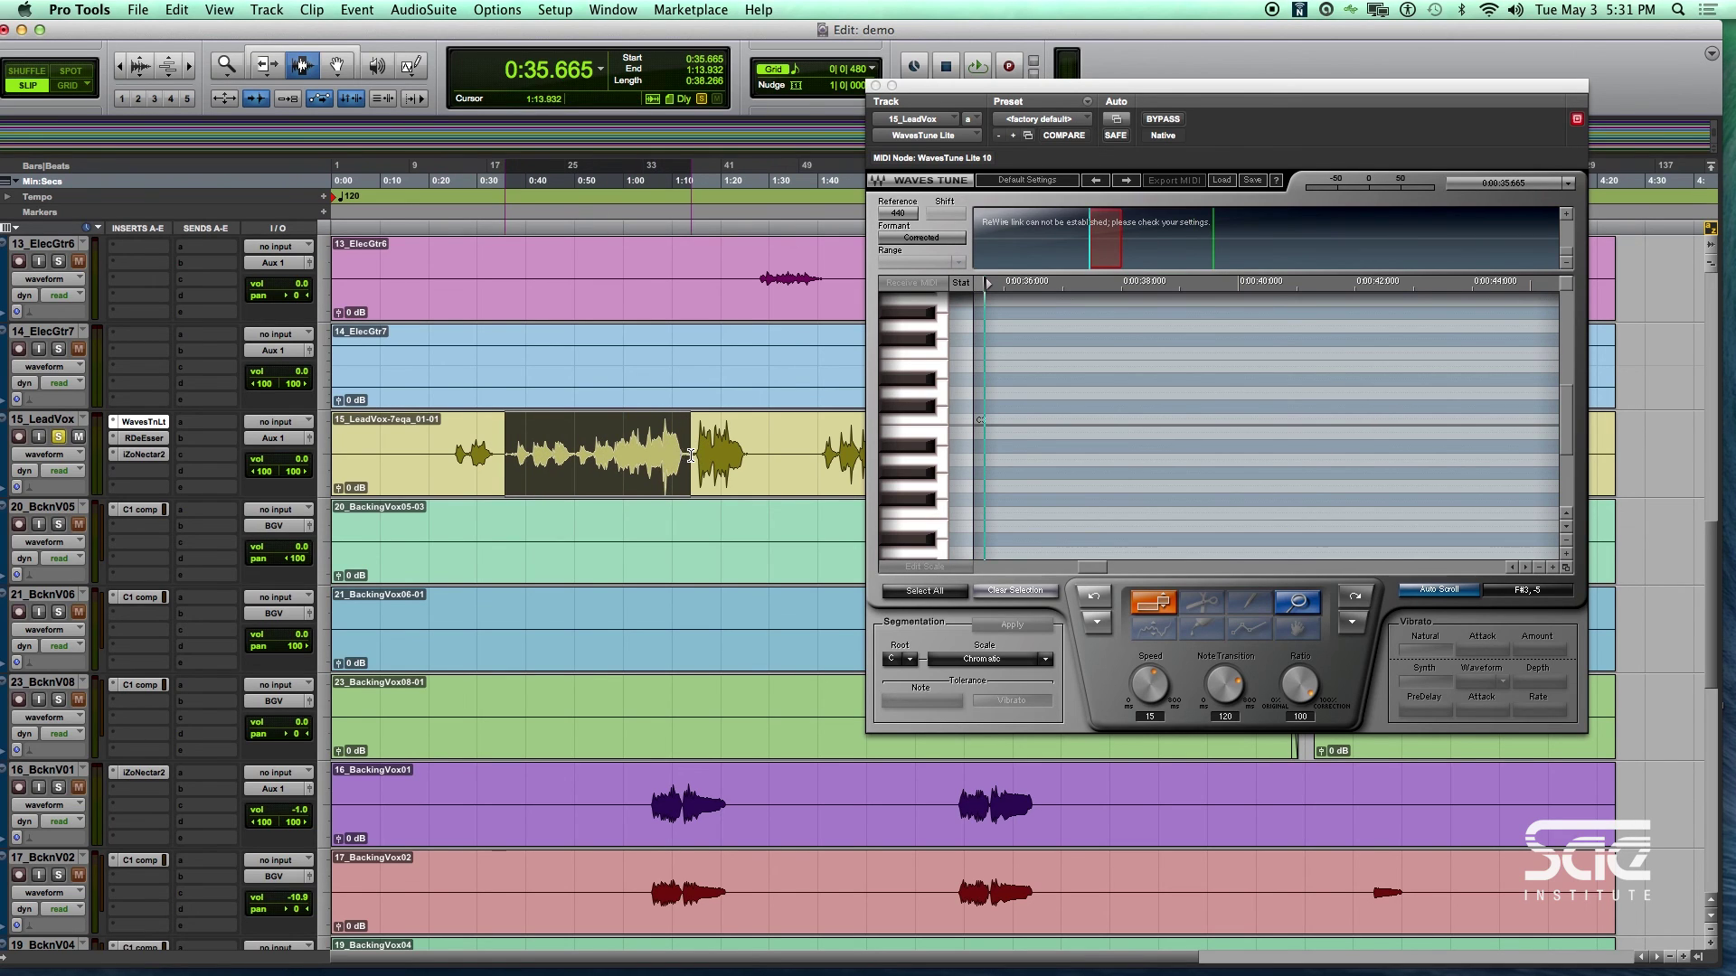
pyautogui.click(524, 448)
pyautogui.press('space')
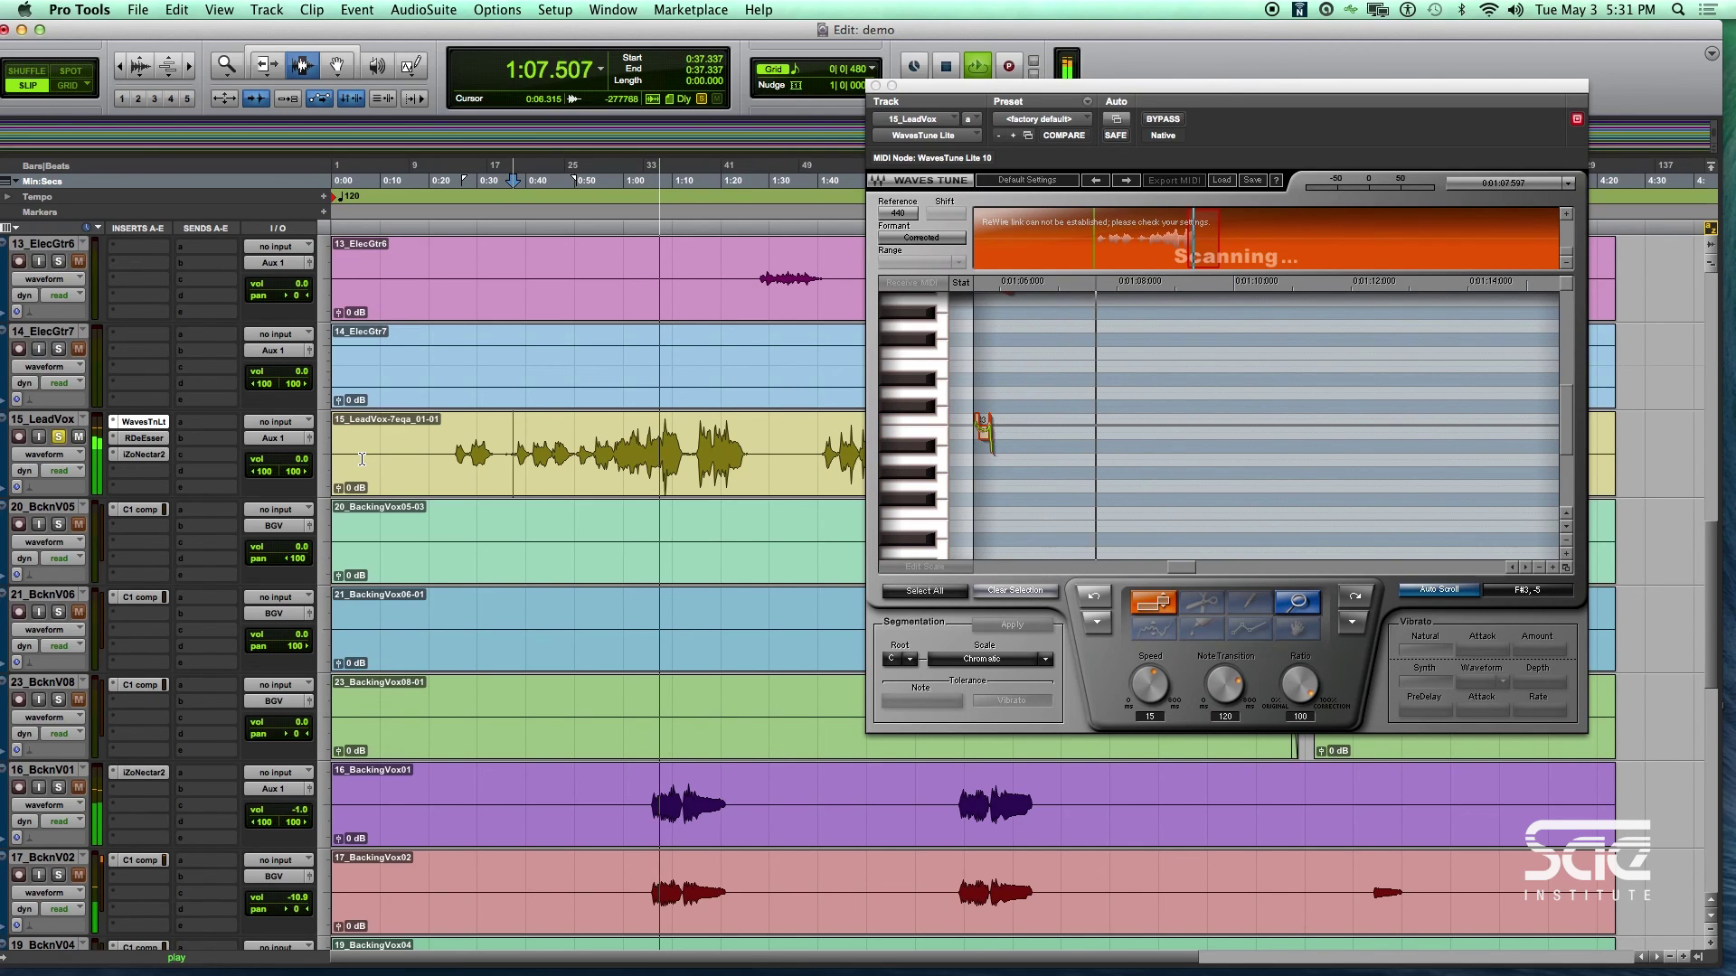
pyautogui.press('space')
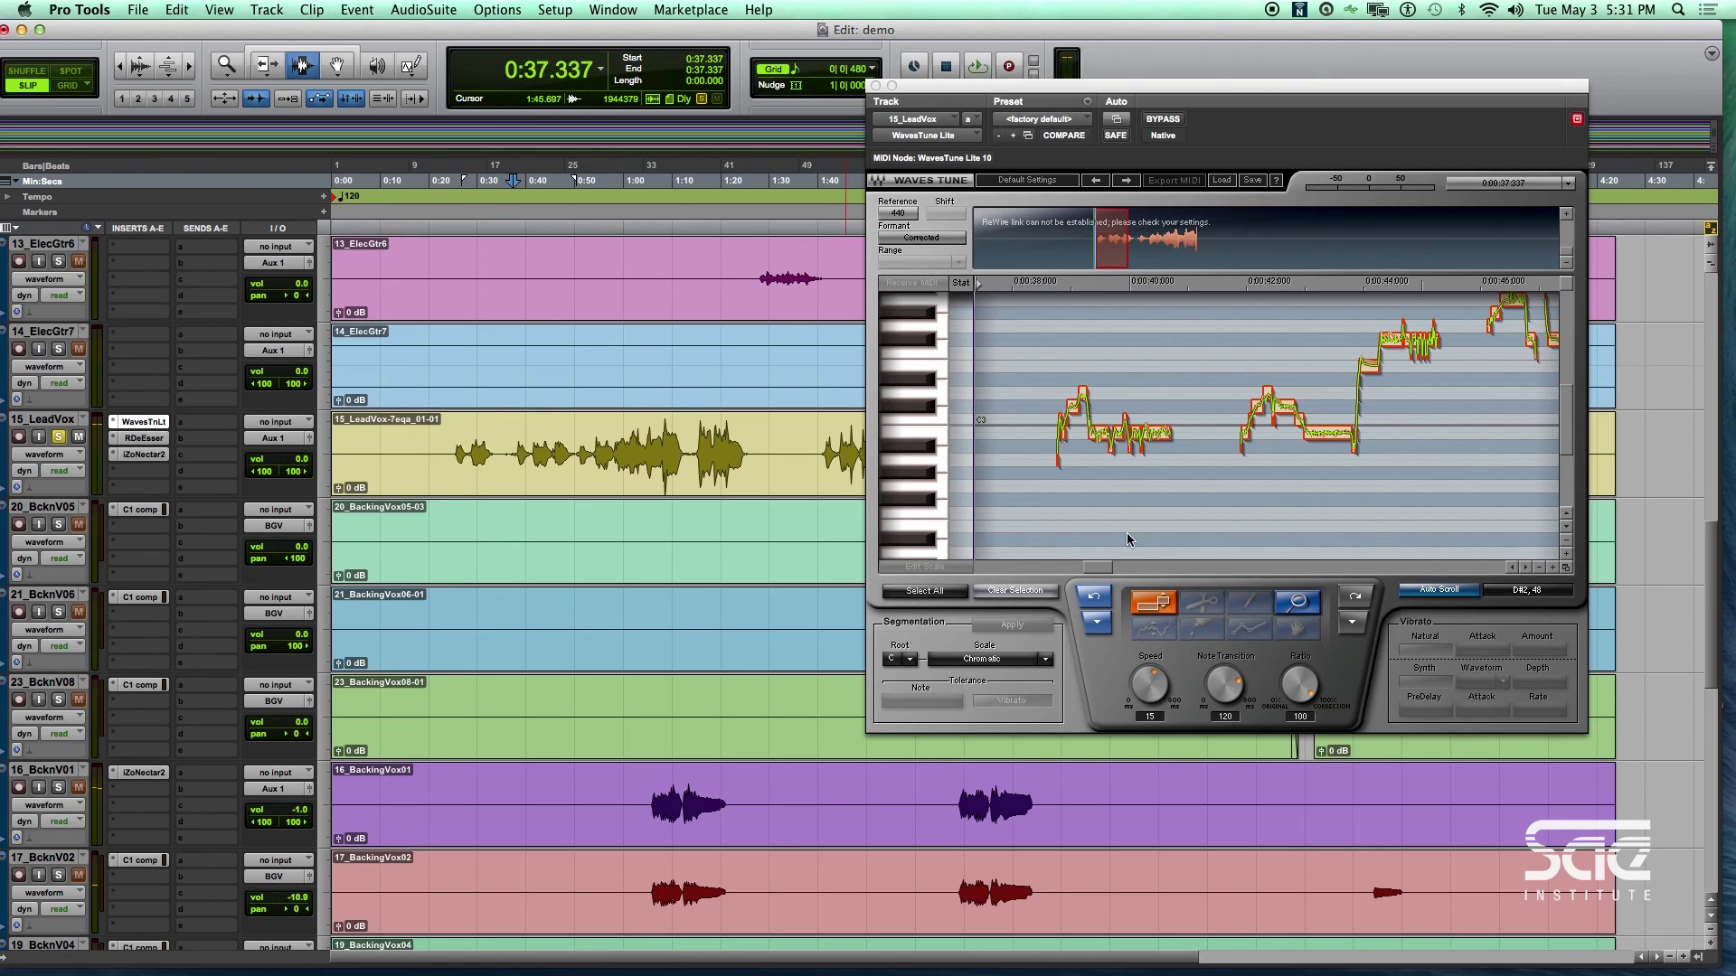
# - Play the lead vocal from about 1:05.8 and locate the phrase's long note in the pitch graph
pyautogui.moveTo(1101, 567)
pyautogui.mouseDown()
pyautogui.moveTo(1175, 563)
pyautogui.moveTo(1130, 564)
pyautogui.mouseUp()
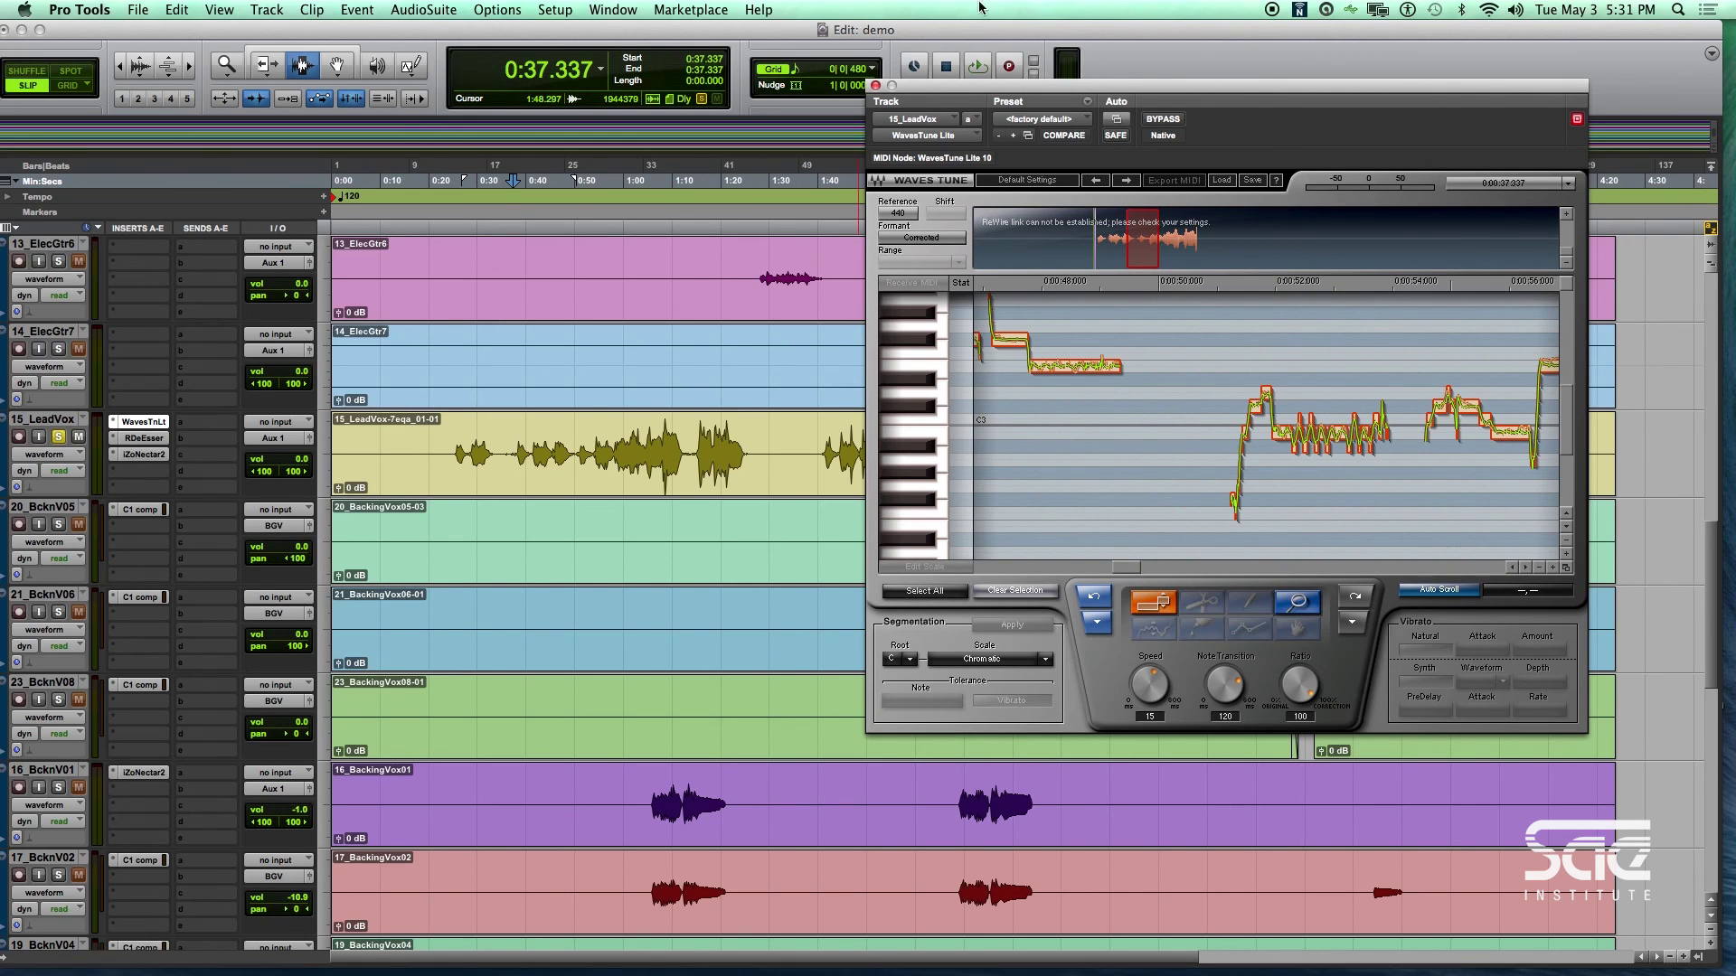
pyautogui.moveTo(1062, 86); pyautogui.dragTo(938, 139)
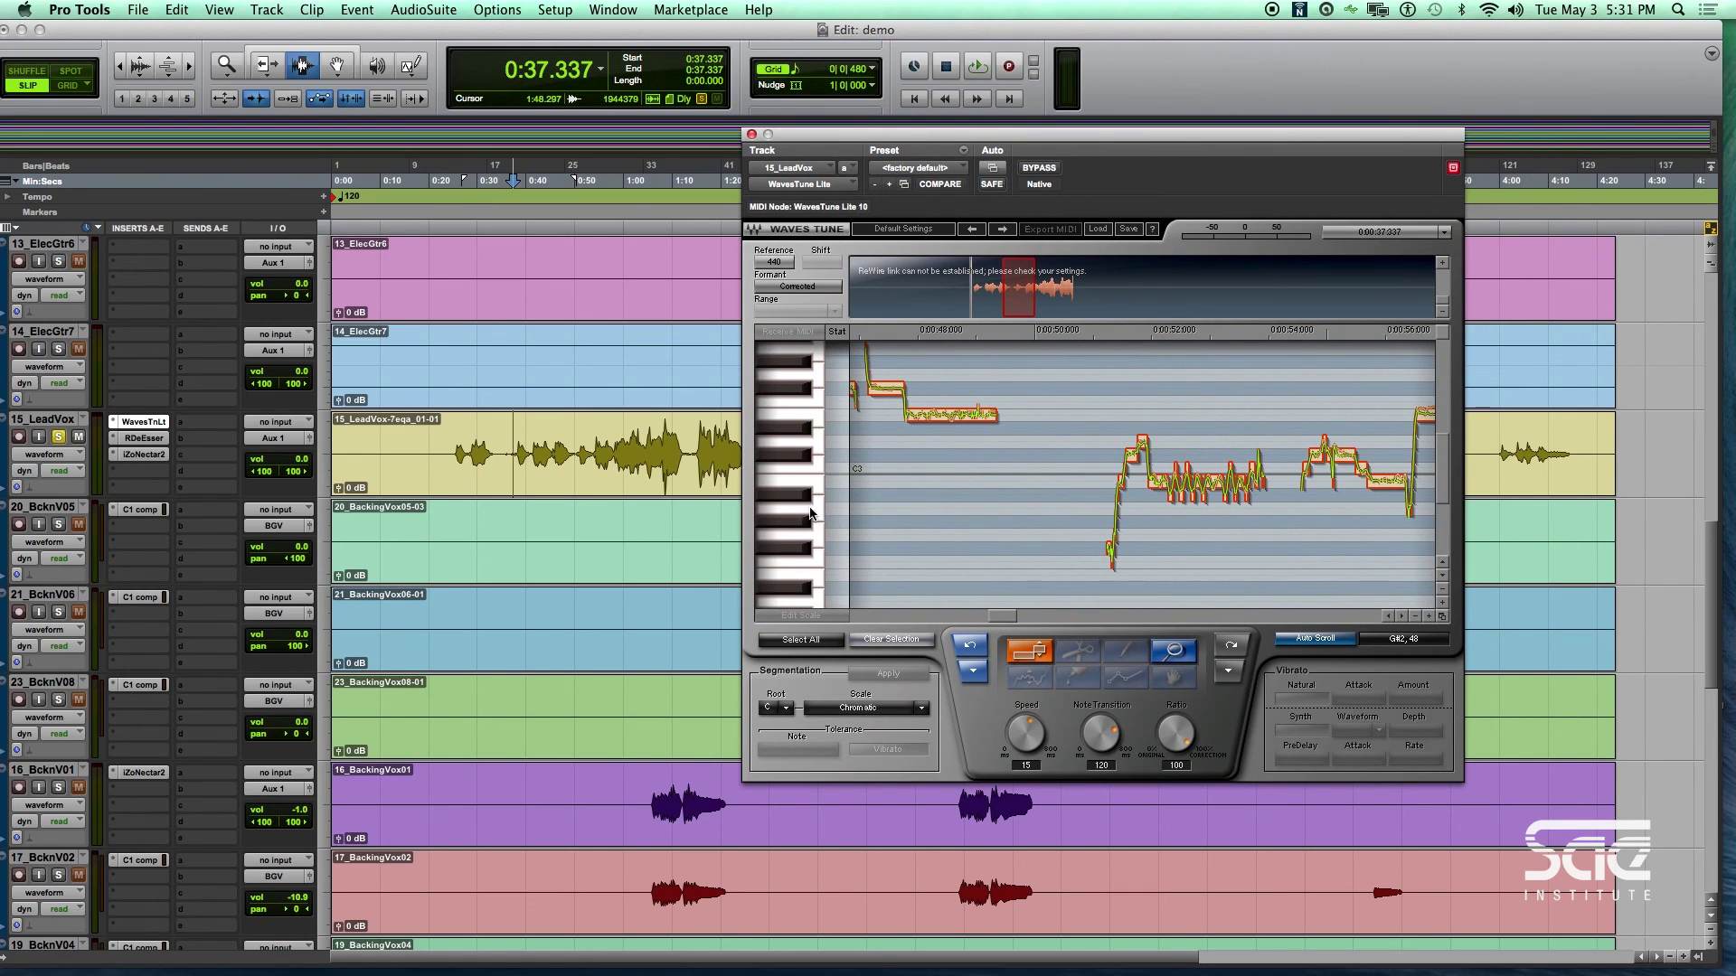
pyautogui.click(650, 454)
pyautogui.press('super+bracketright')
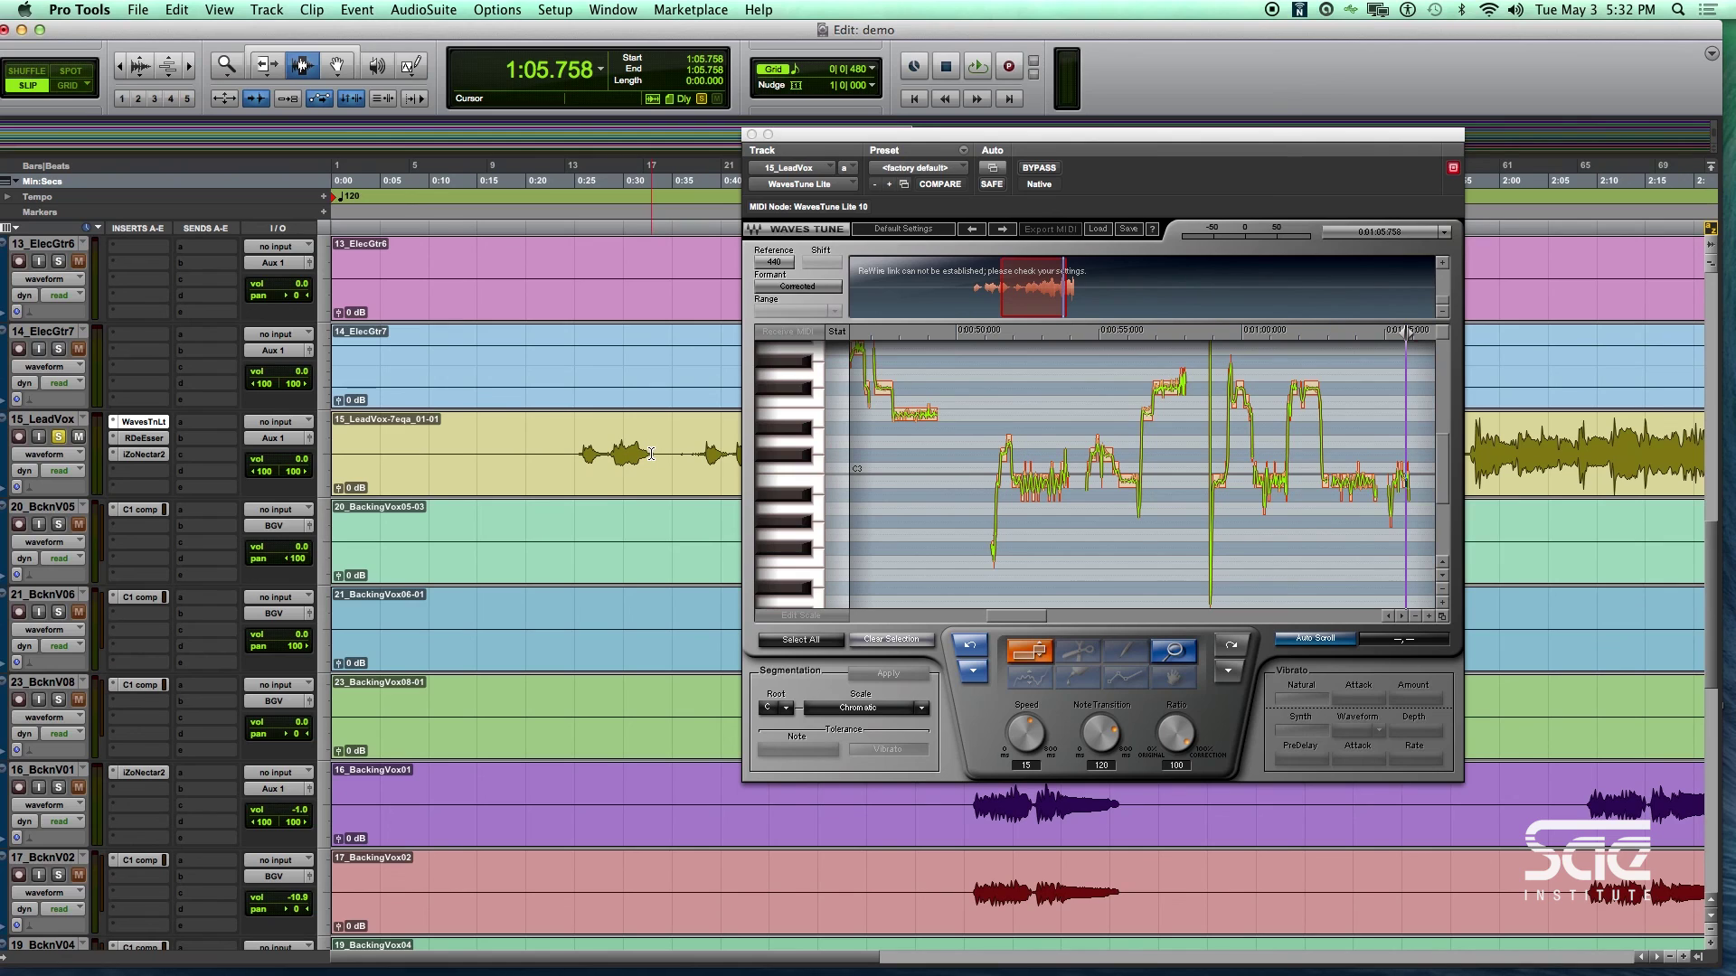
pyautogui.press('space')
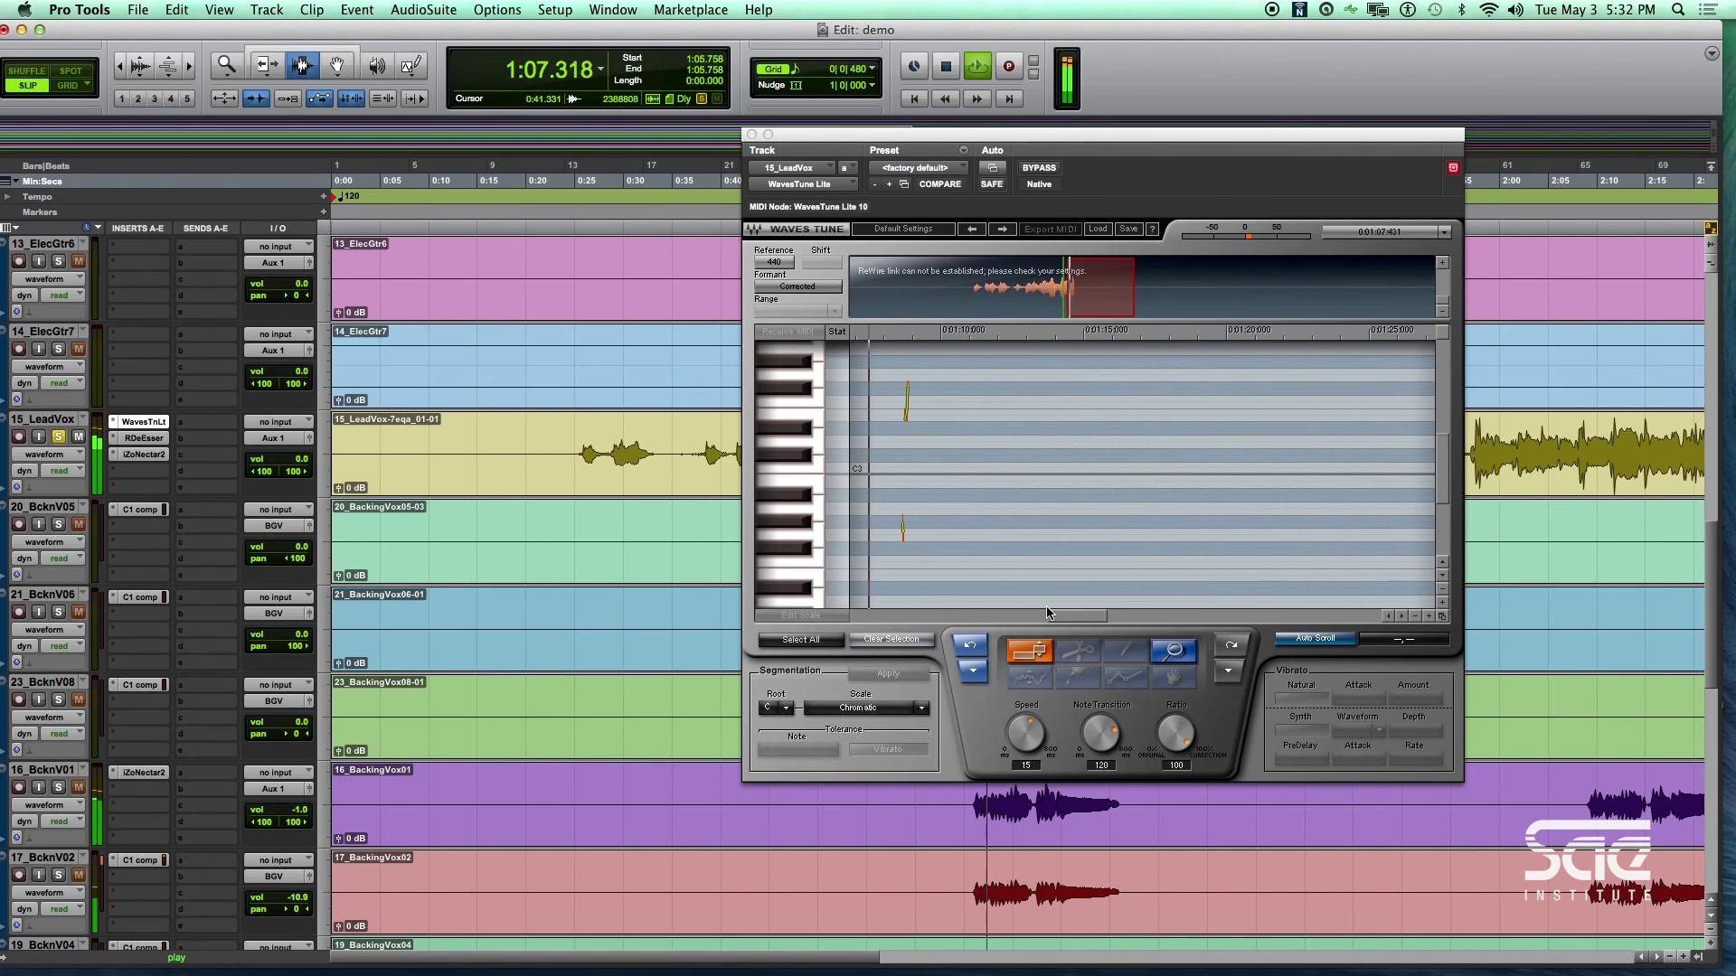
pyautogui.press('space')
pyautogui.press('space')
pyautogui.moveTo(1081, 615); pyautogui.dragTo(1056, 616)
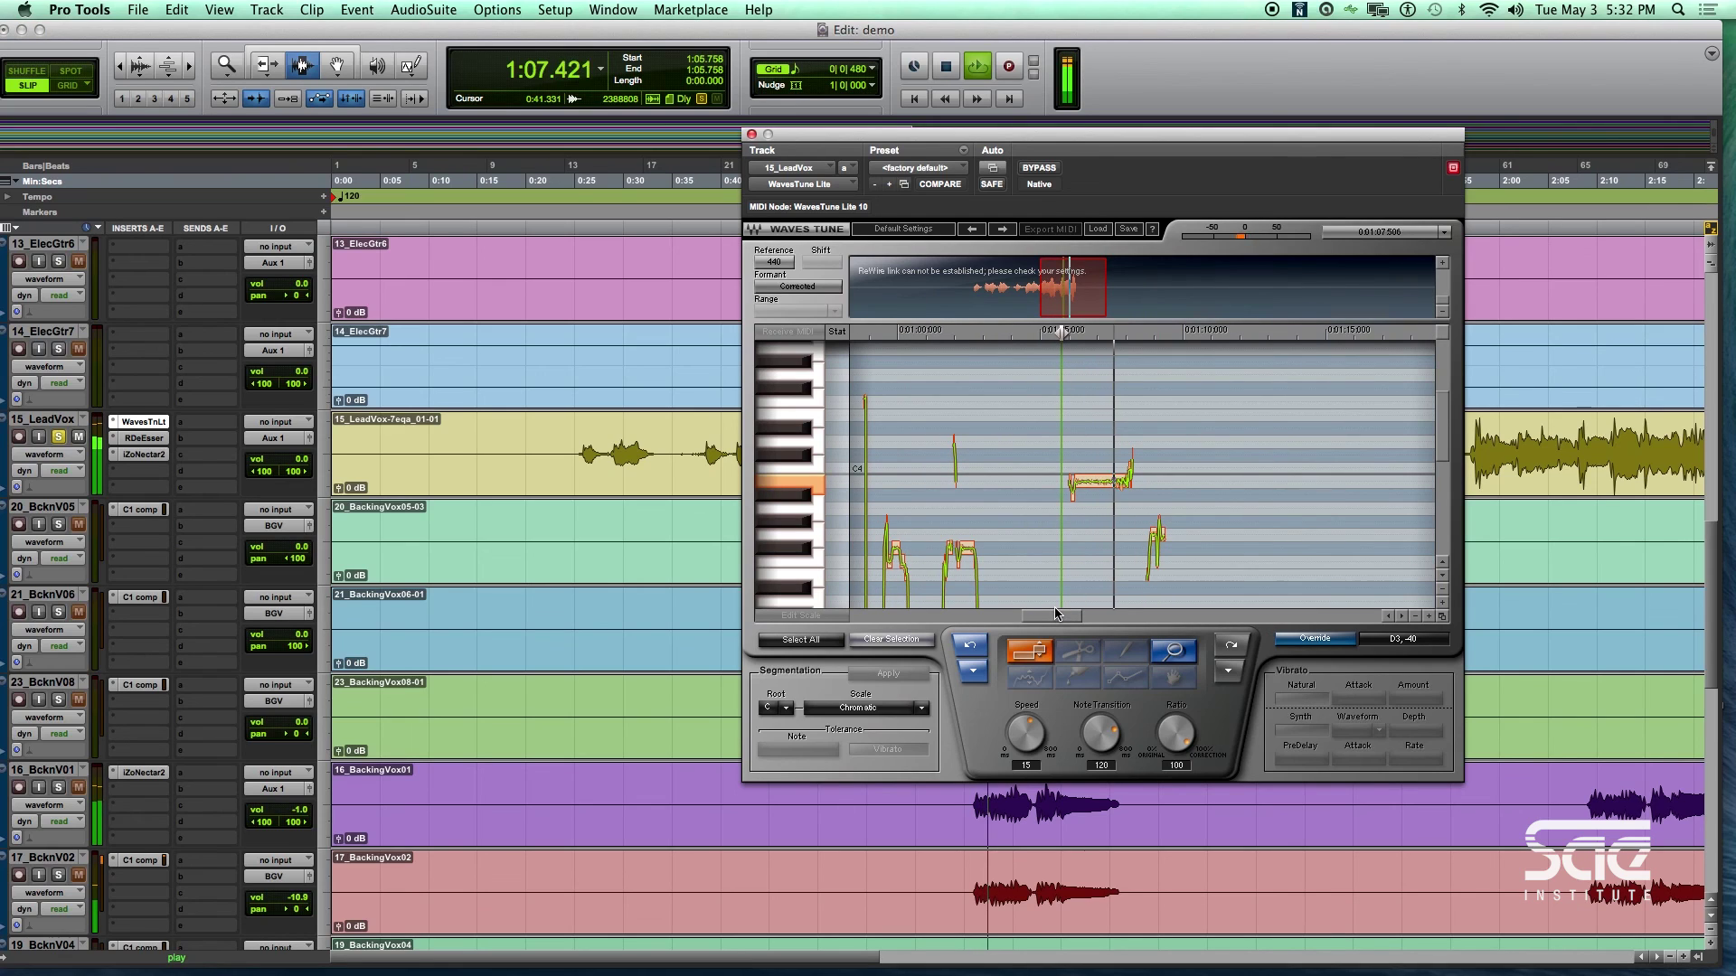
pyautogui.press('space')
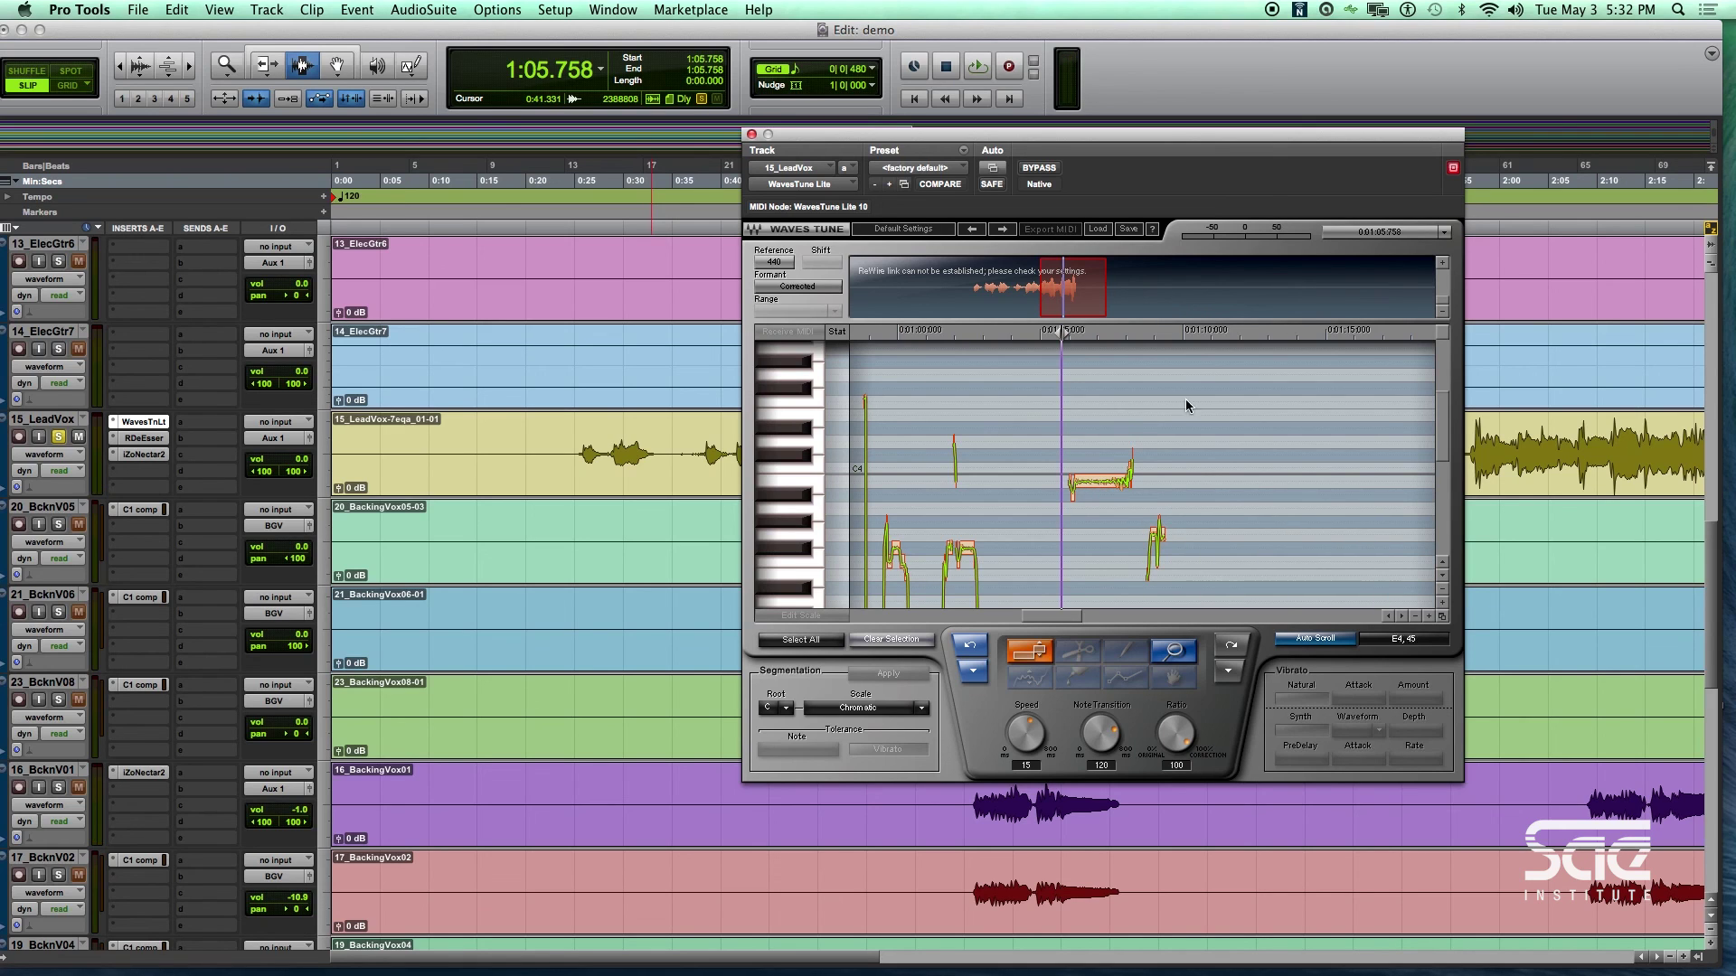
# - Select the long B3 note near 1:06 and raise it to D4 while playing from 1:05.758
pyautogui.moveTo(1218, 136); pyautogui.dragTo(883, 93)
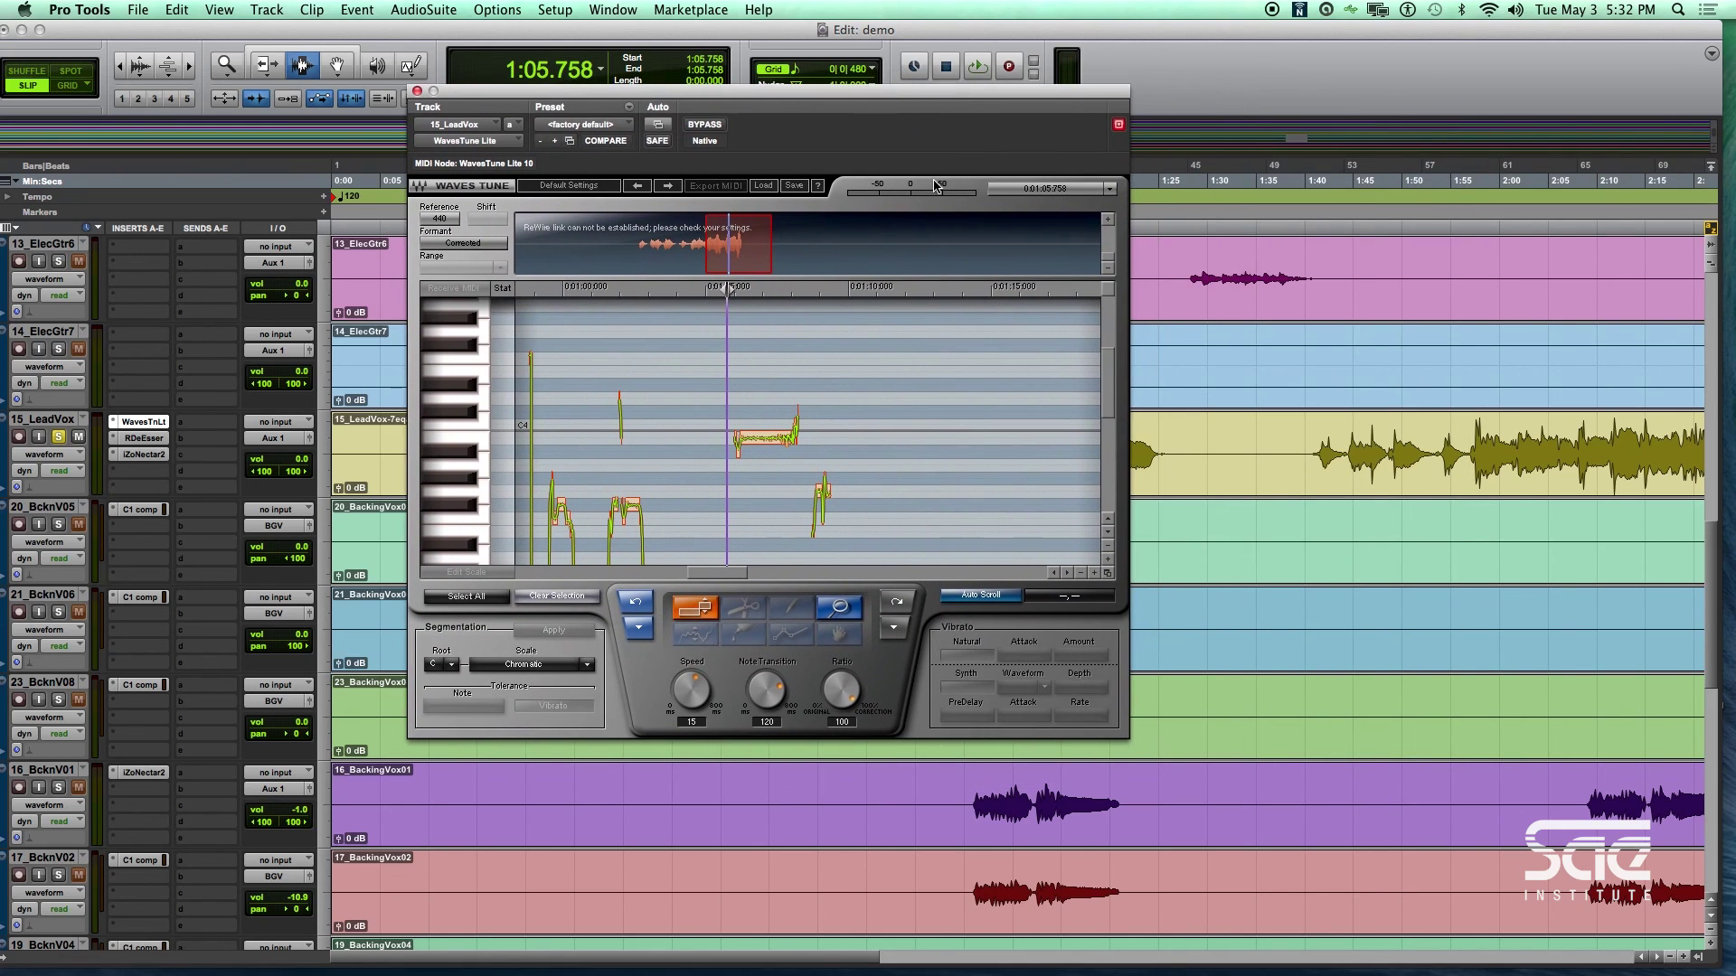
pyautogui.moveTo(713, 405); pyautogui.dragTo(817, 454)
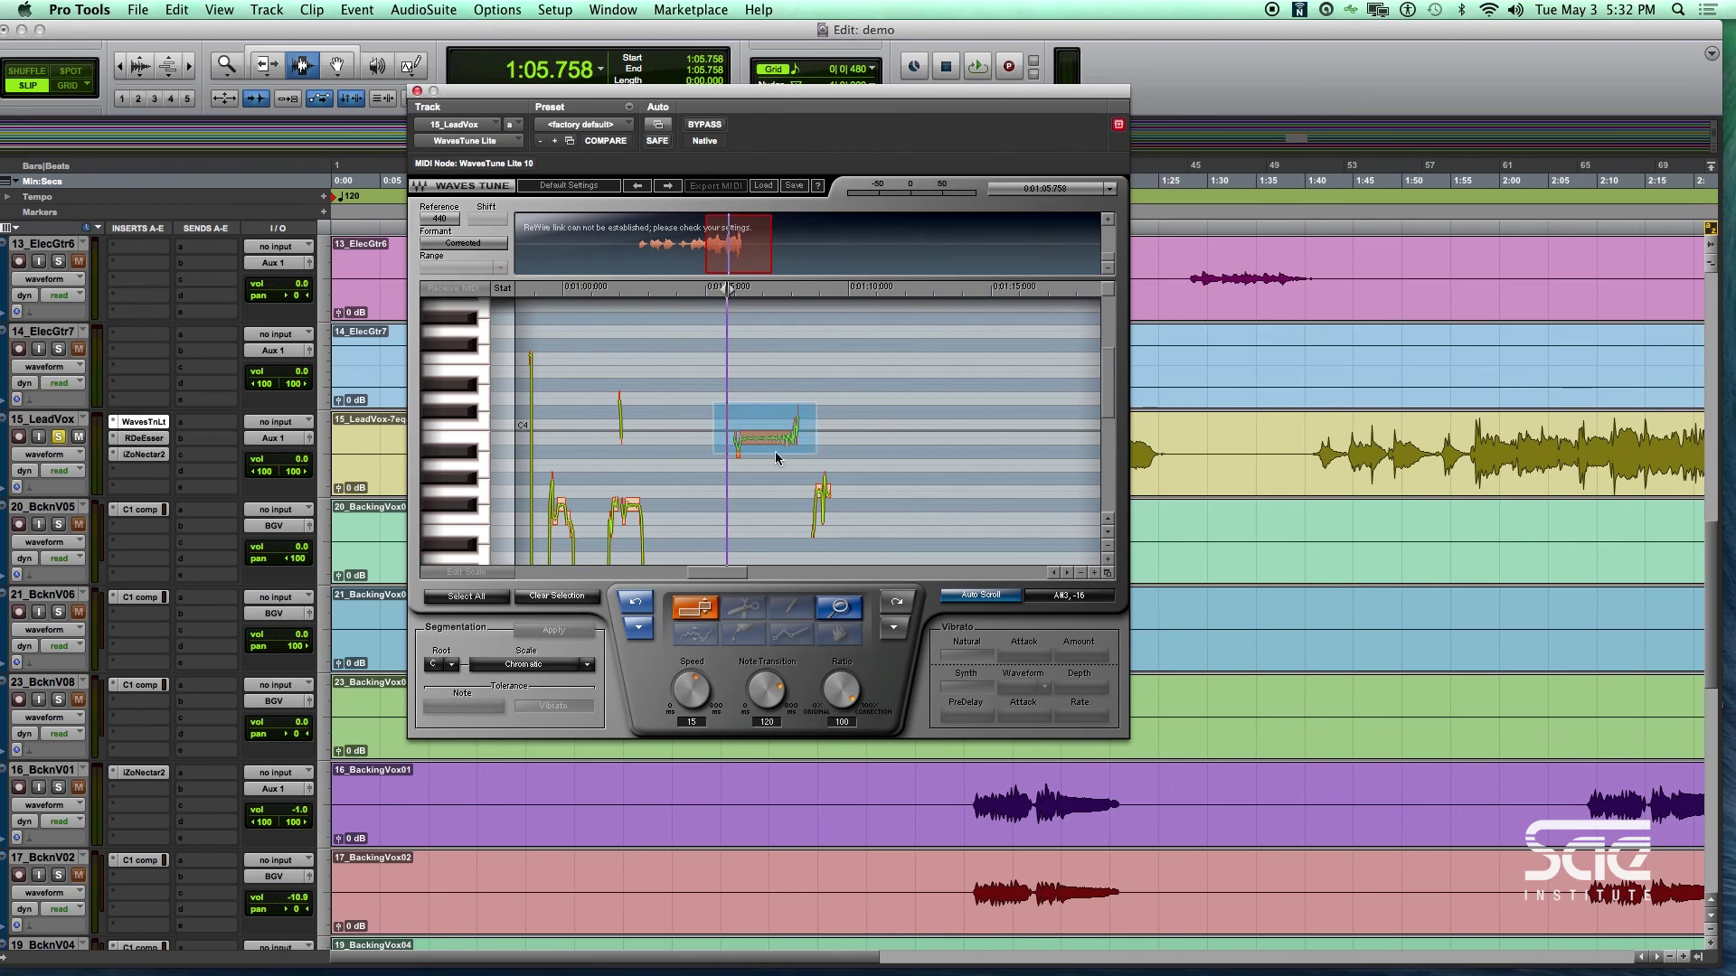
pyautogui.press('space')
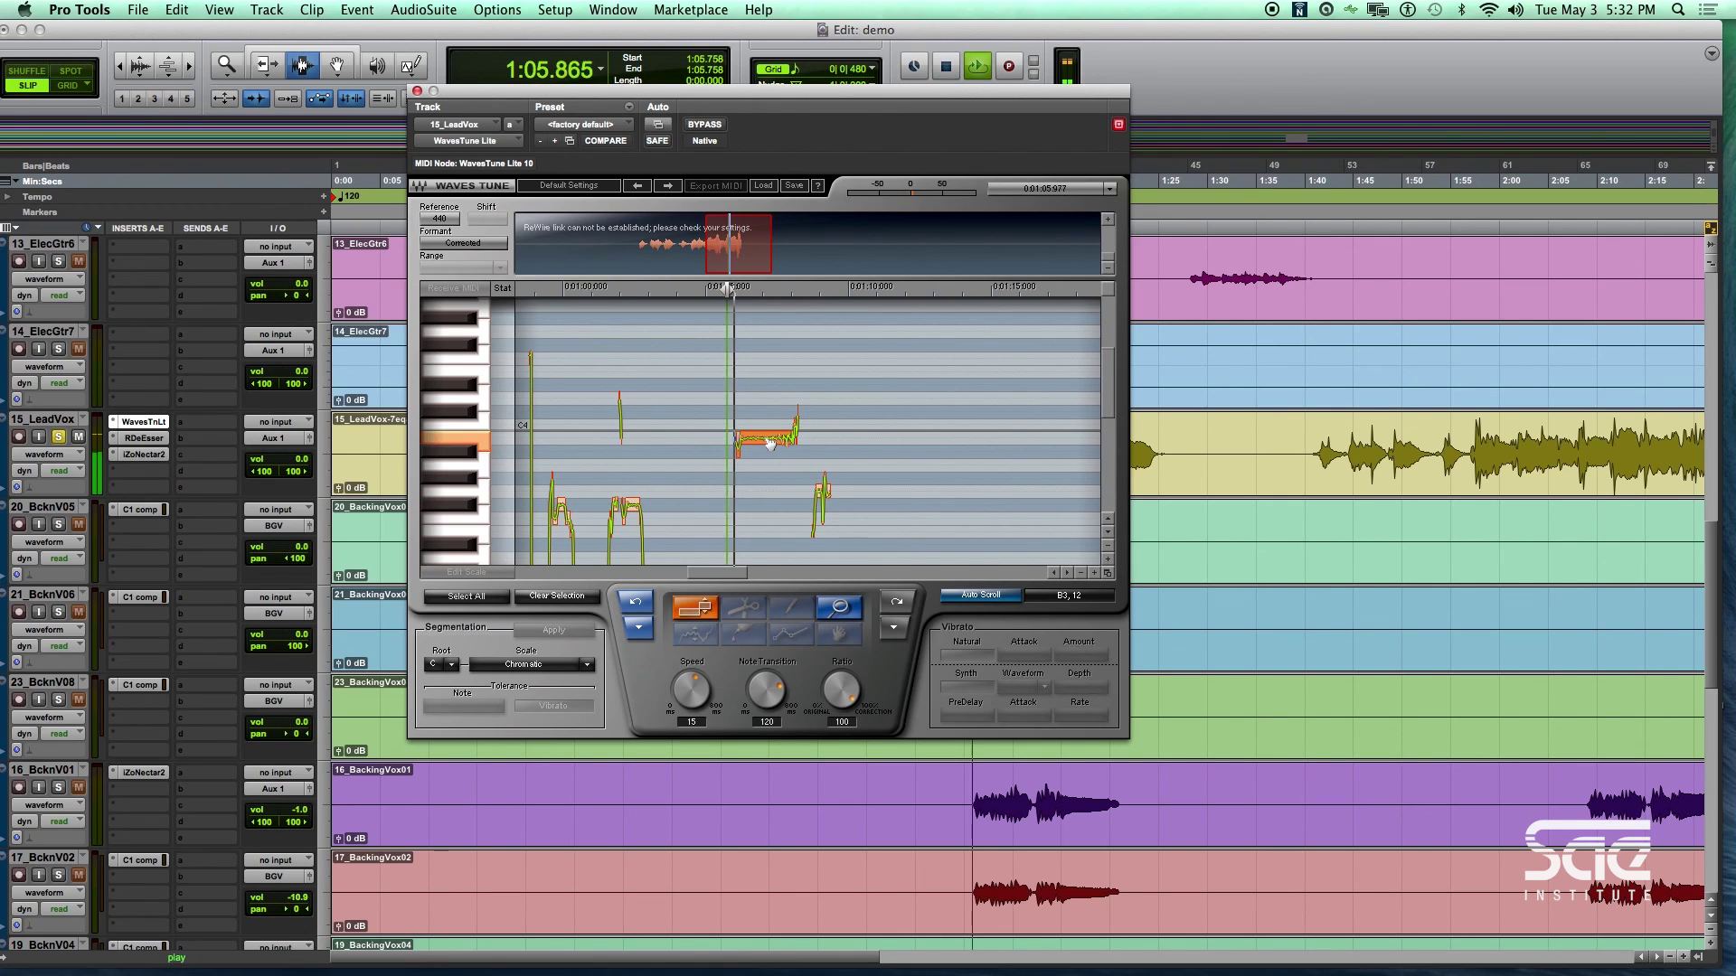
pyautogui.press('space')
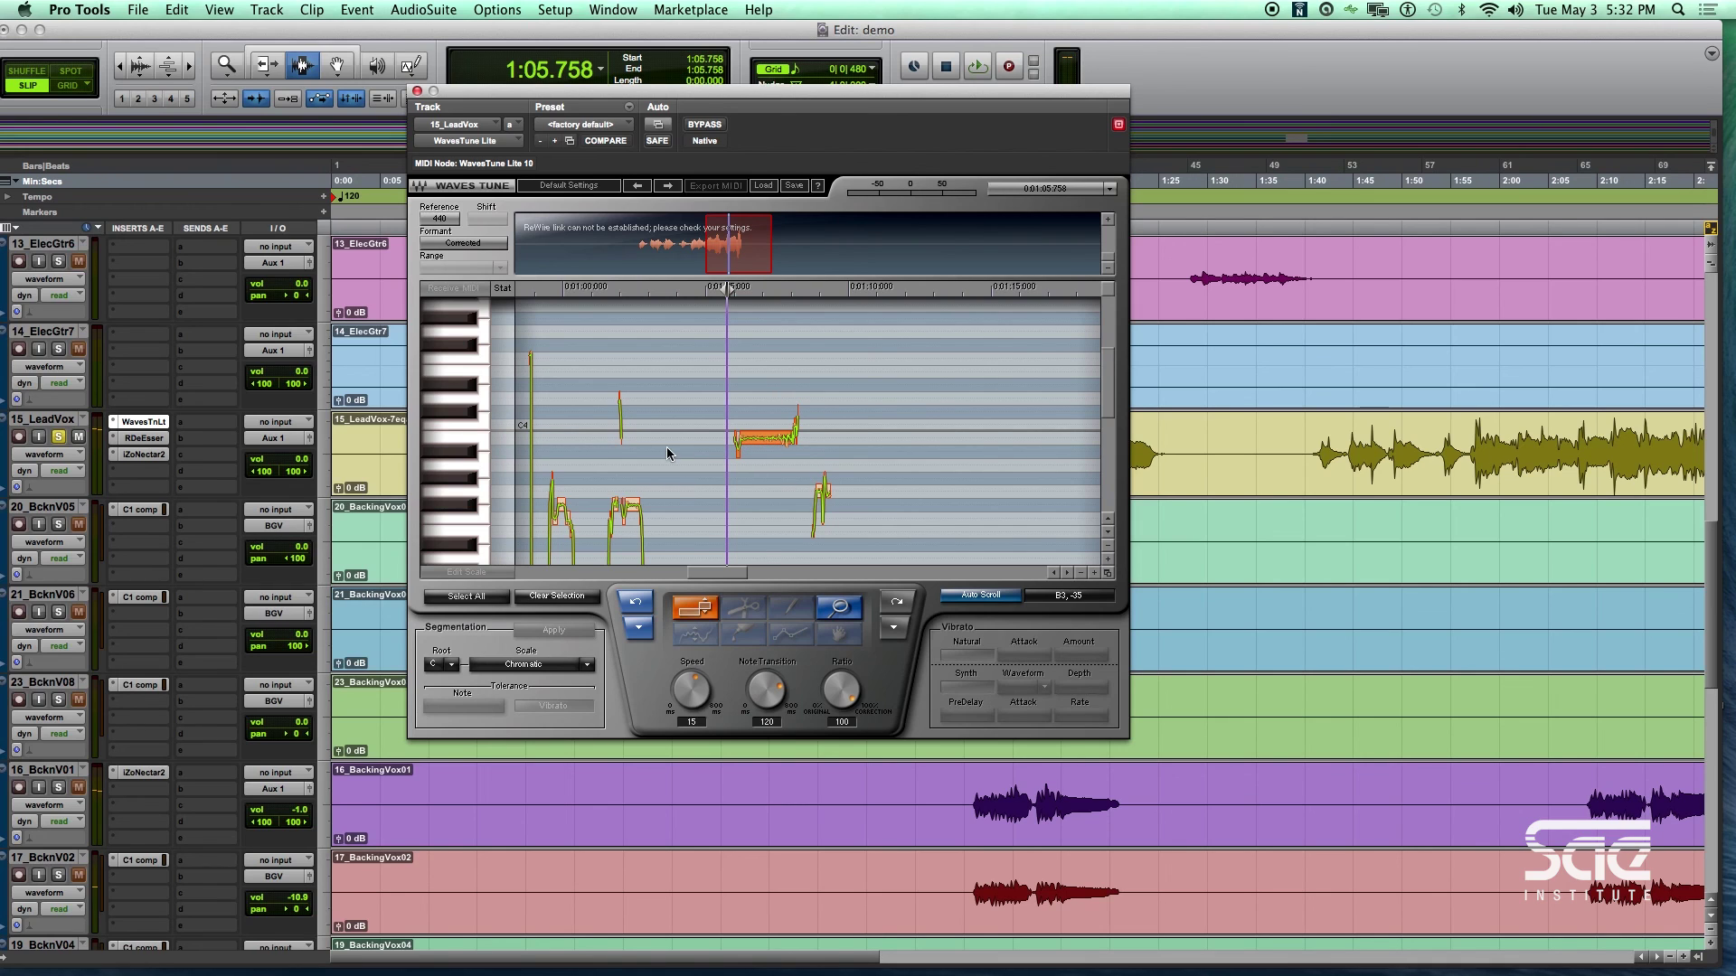
pyautogui.press('space')
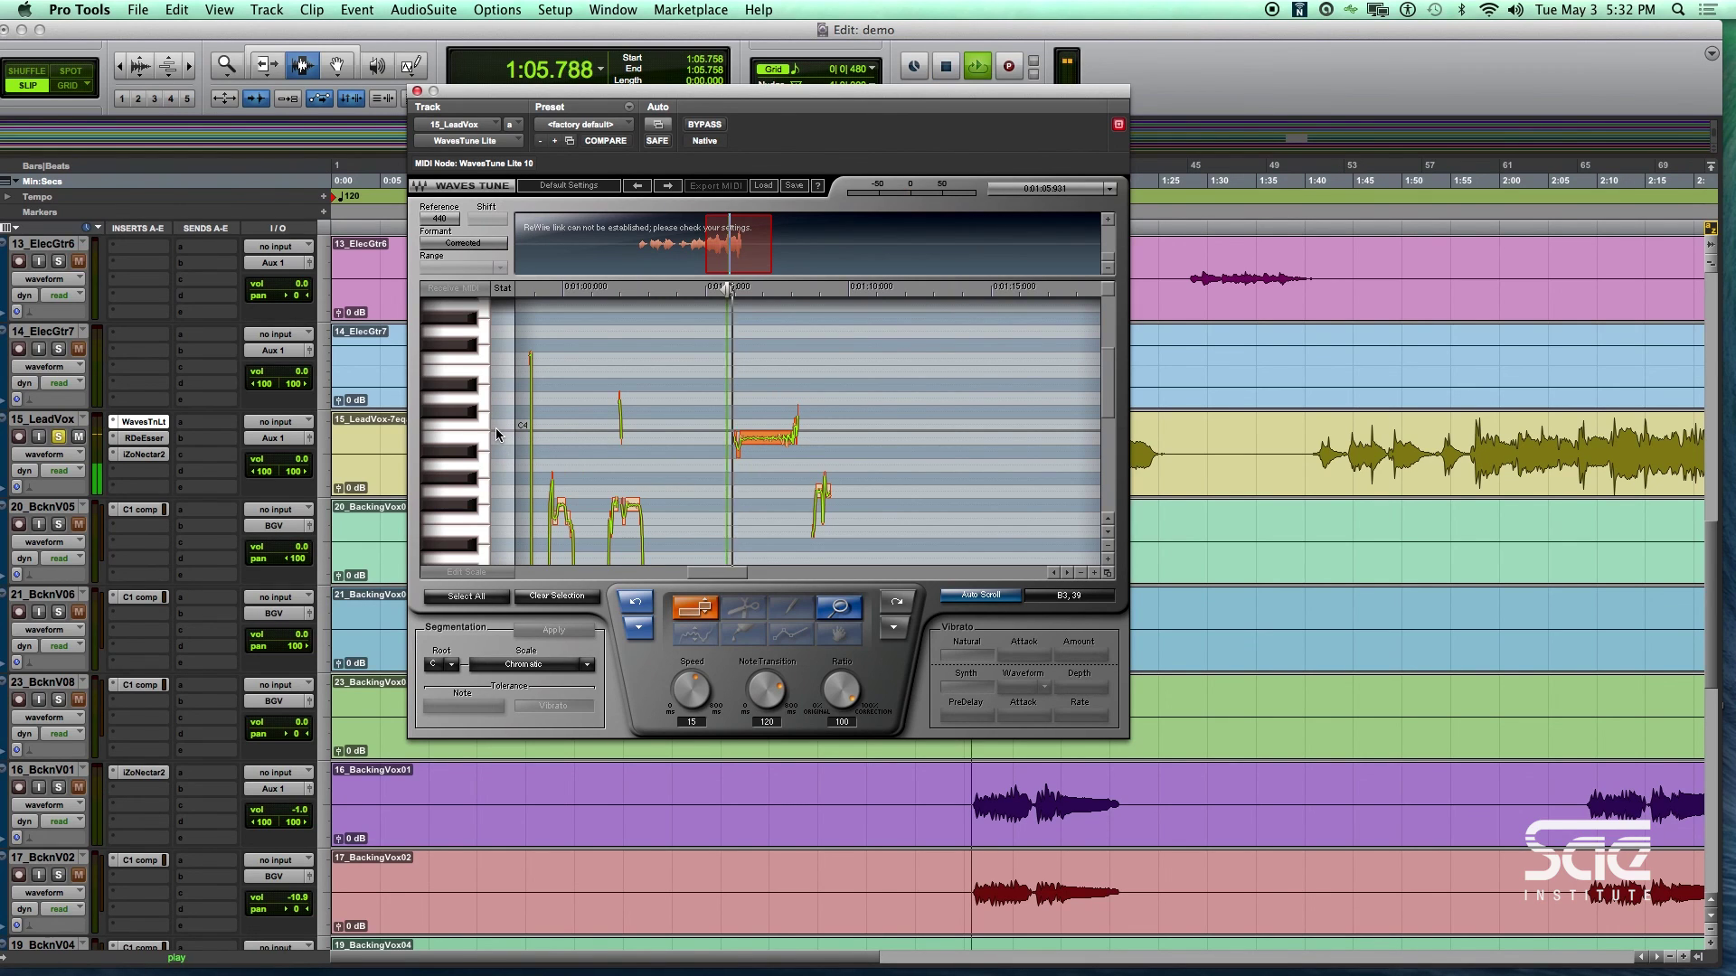
pyautogui.moveTo(771, 416); pyautogui.dragTo(767, 400)
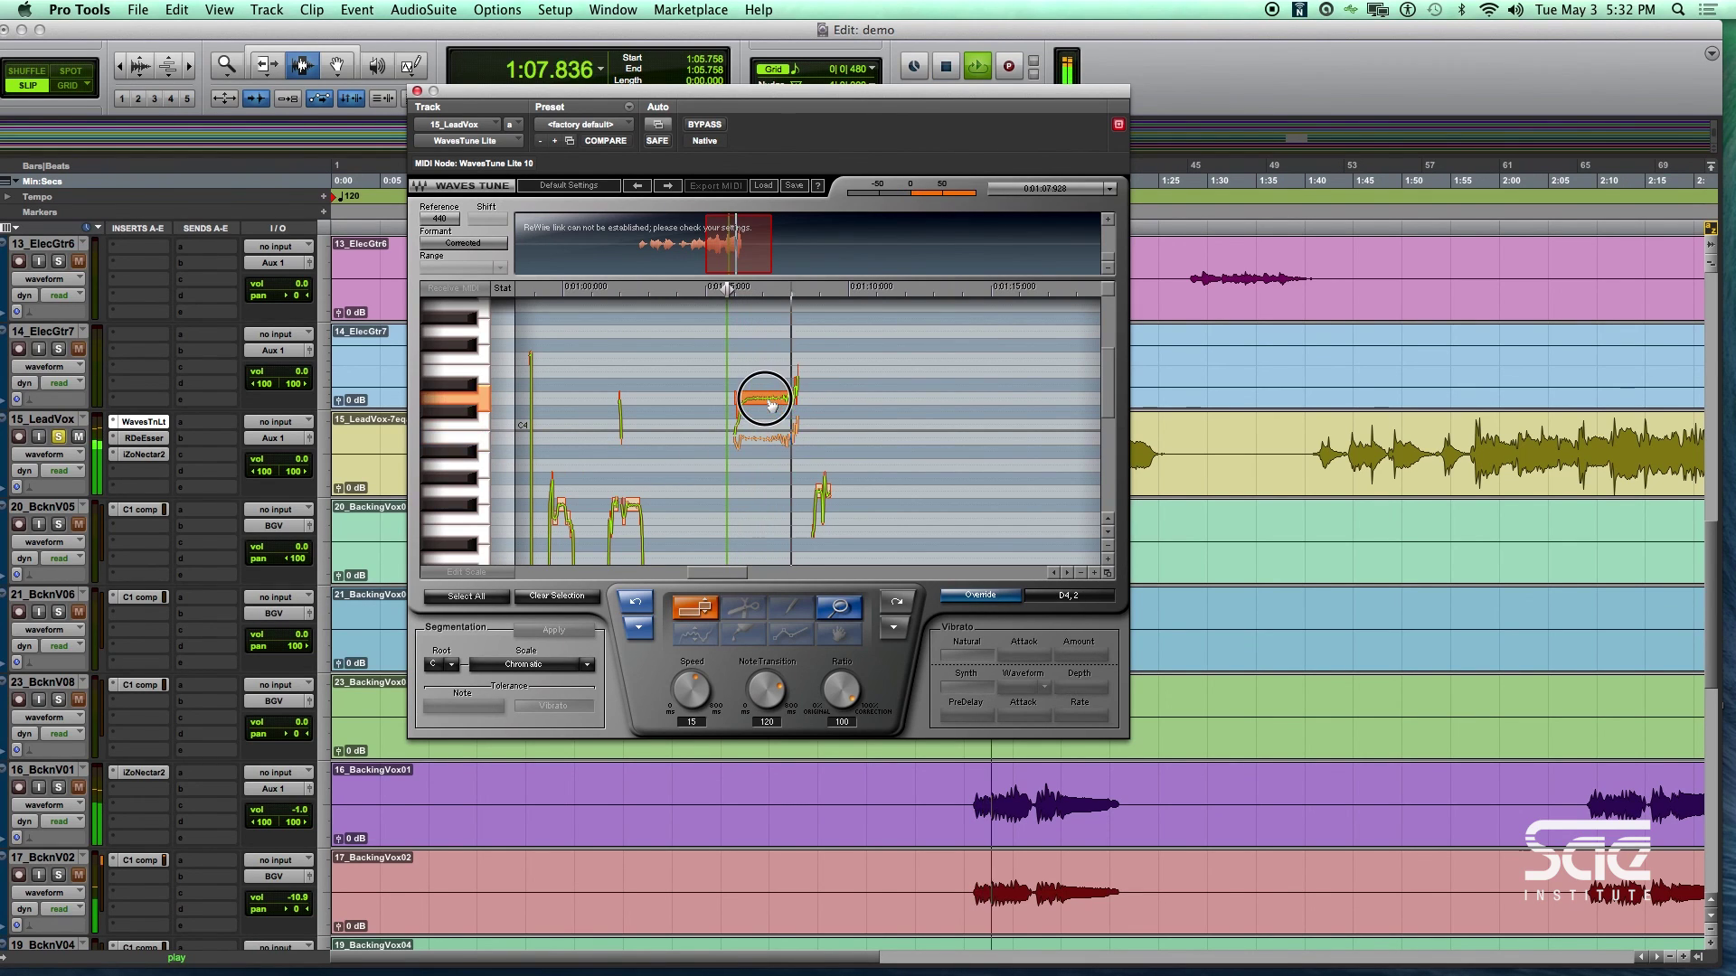
# - Audition the note raised to D4, including playback from about 0:55.8 and 1:02.2 for context
pyautogui.press('space')
pyautogui.press('space')
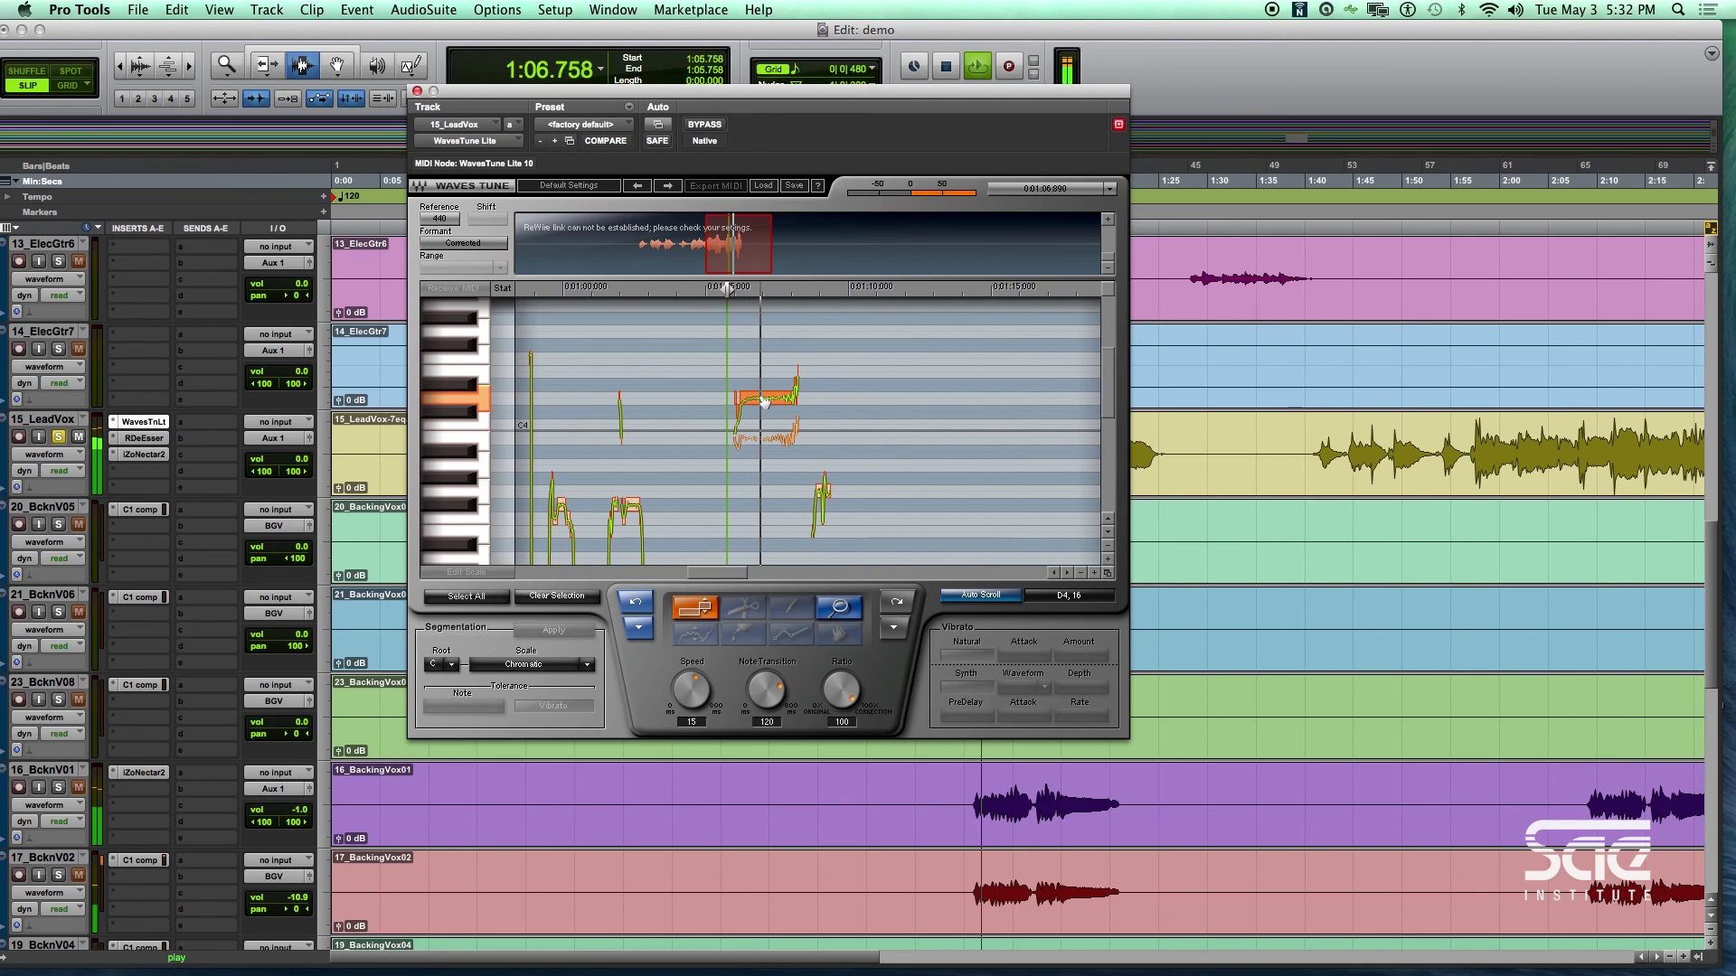
pyautogui.press('space')
pyautogui.press('space')
pyautogui.press('space')
pyautogui.click(875, 788)
pyautogui.press('space')
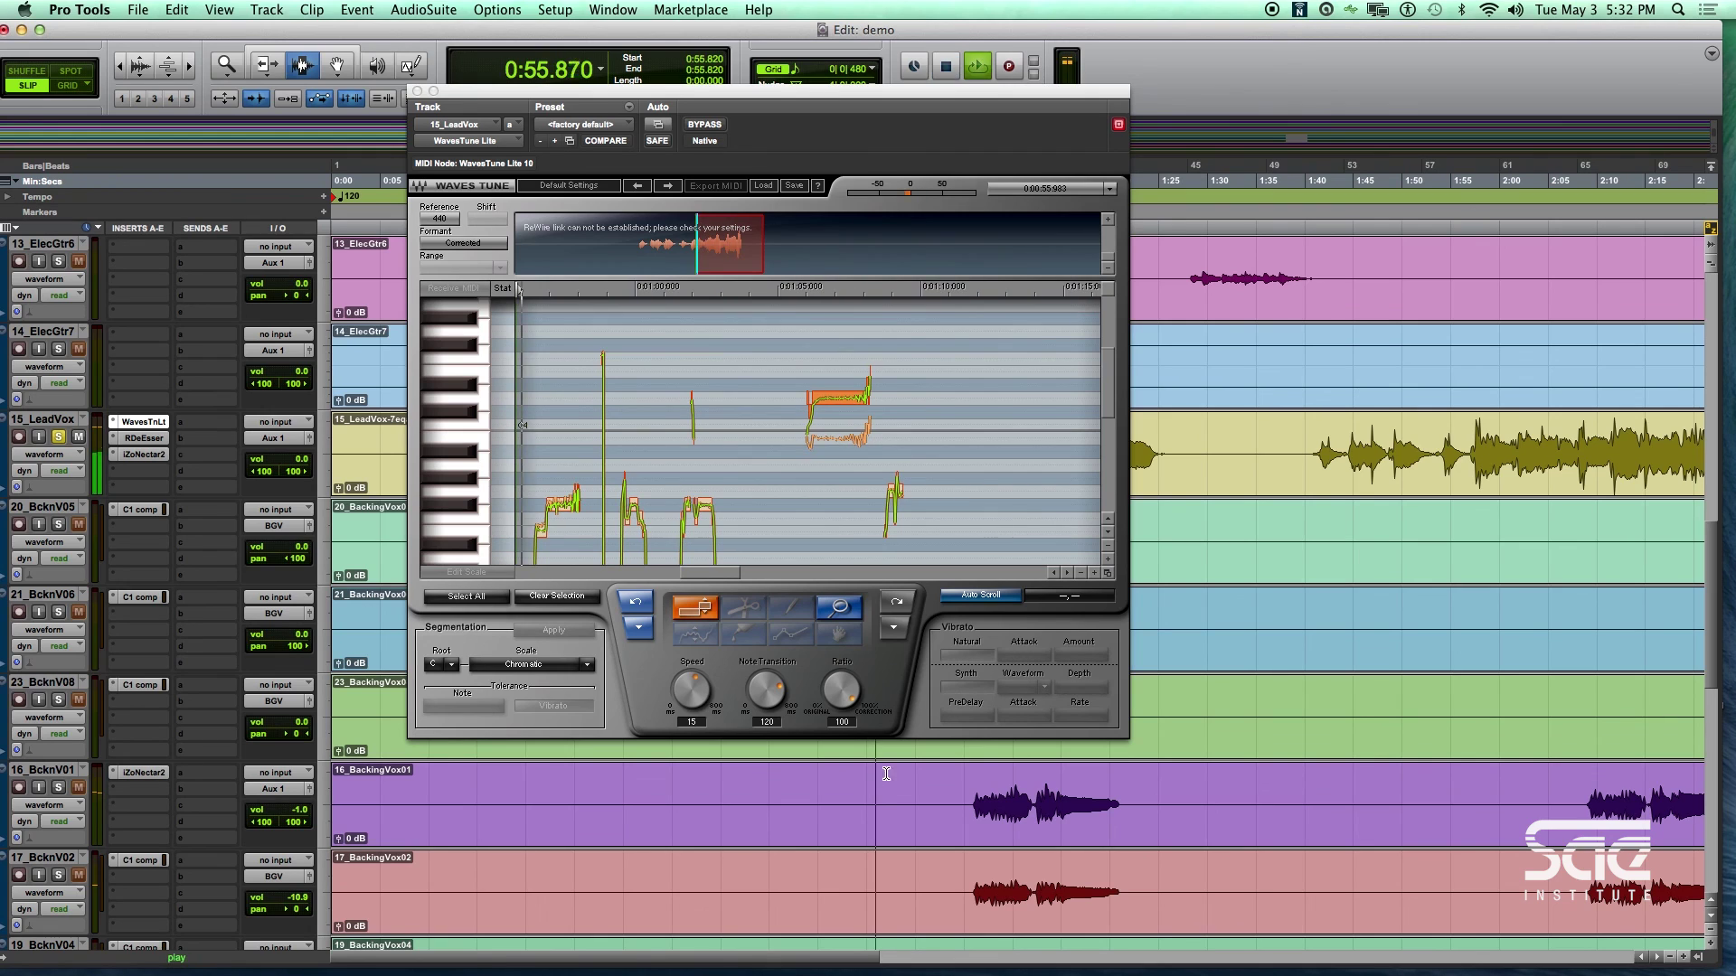
pyautogui.press('space')
pyautogui.click(941, 800)
pyautogui.press('space')
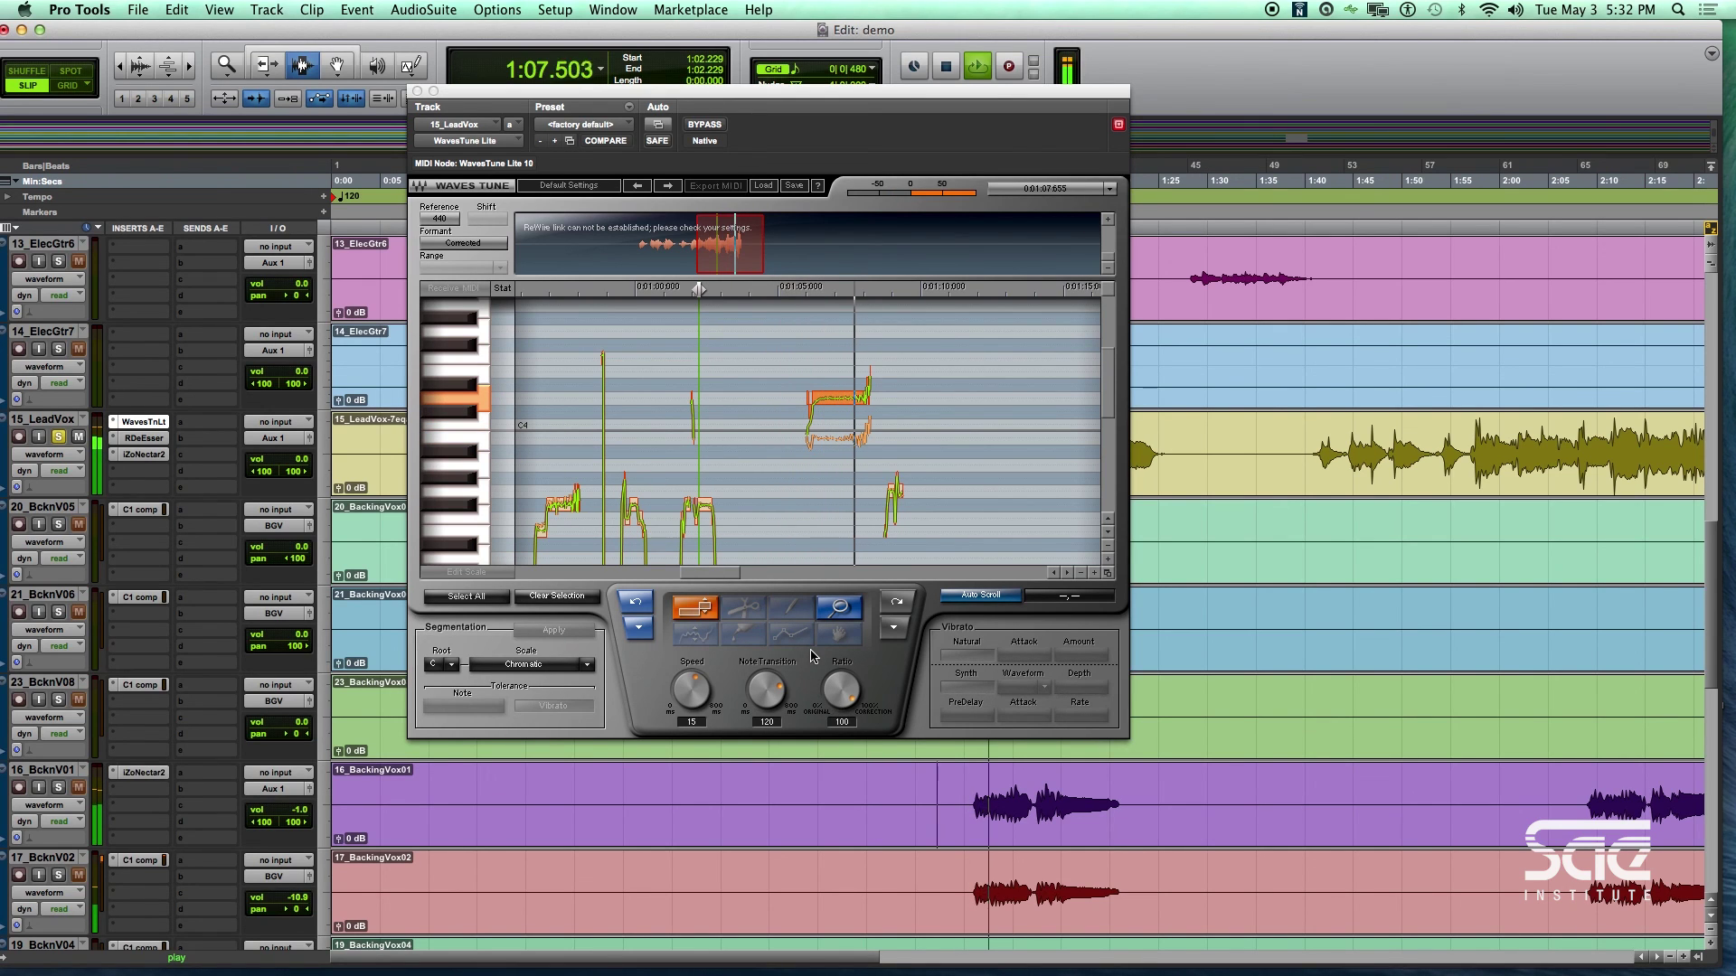
pyautogui.press('space')
# - Play the lead vocal from about 1:03 to examine the low notes leading into the raised D4 note
pyautogui.scroll(-3, 848, 407)
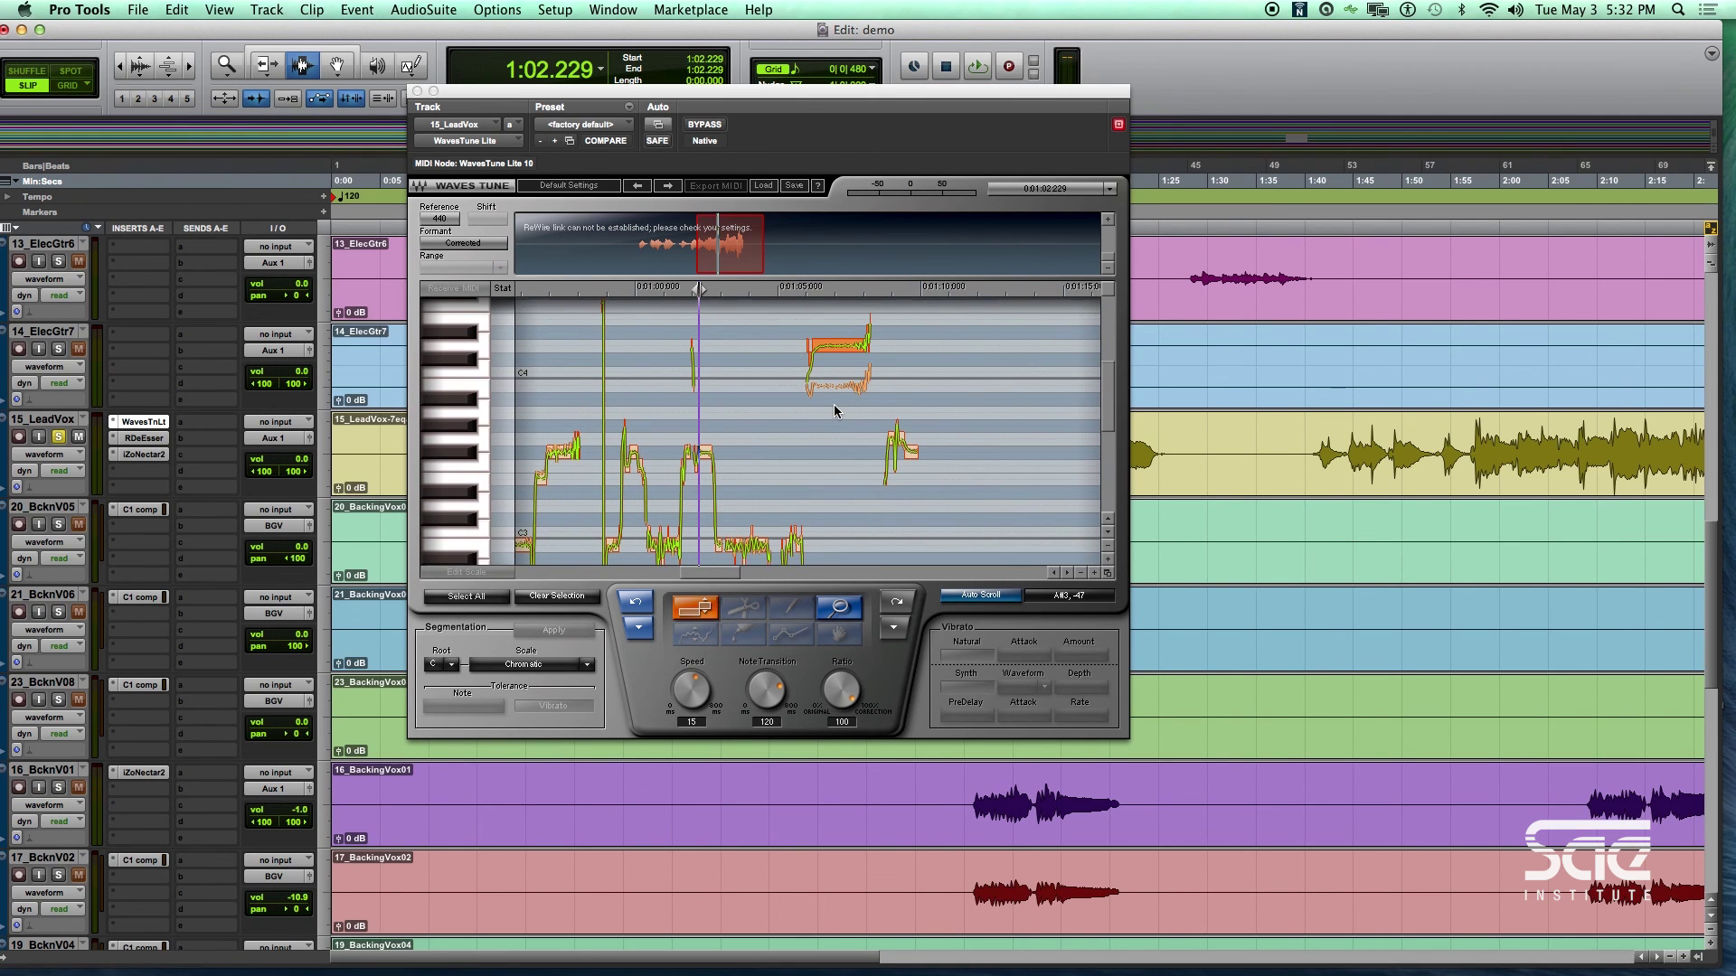
pyautogui.scroll(-2, 833, 404)
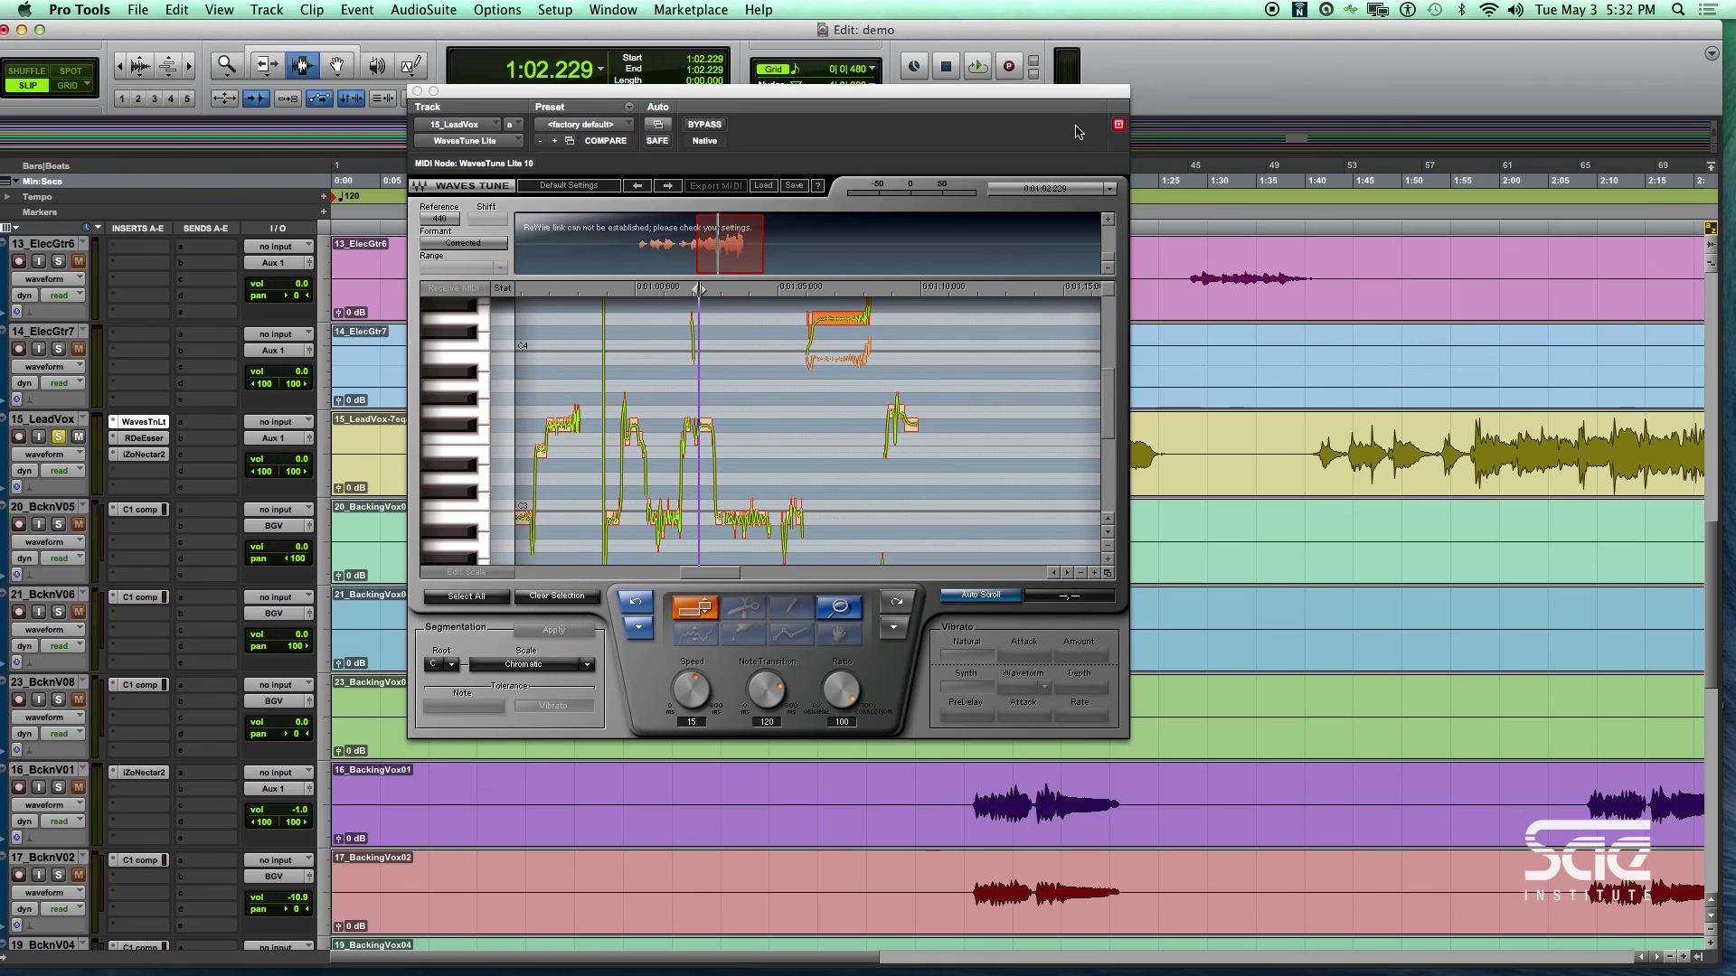
pyautogui.moveTo(1070, 94); pyautogui.dragTo(791, 69)
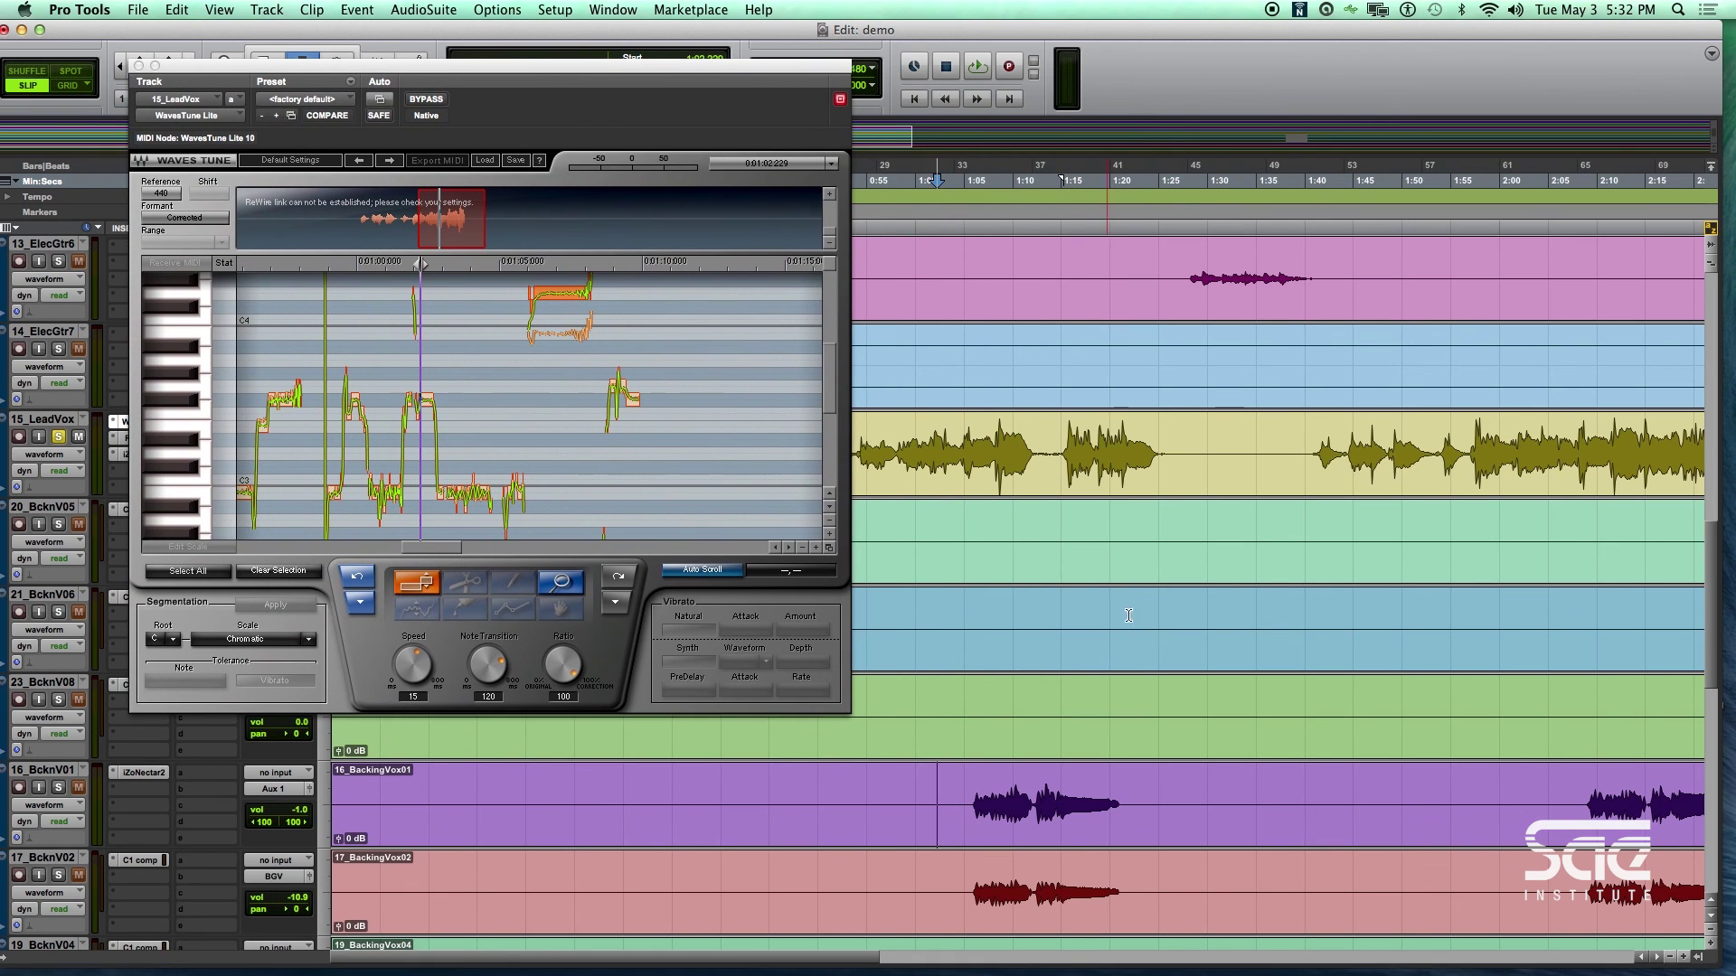
pyautogui.click(857, 462)
pyautogui.press('space')
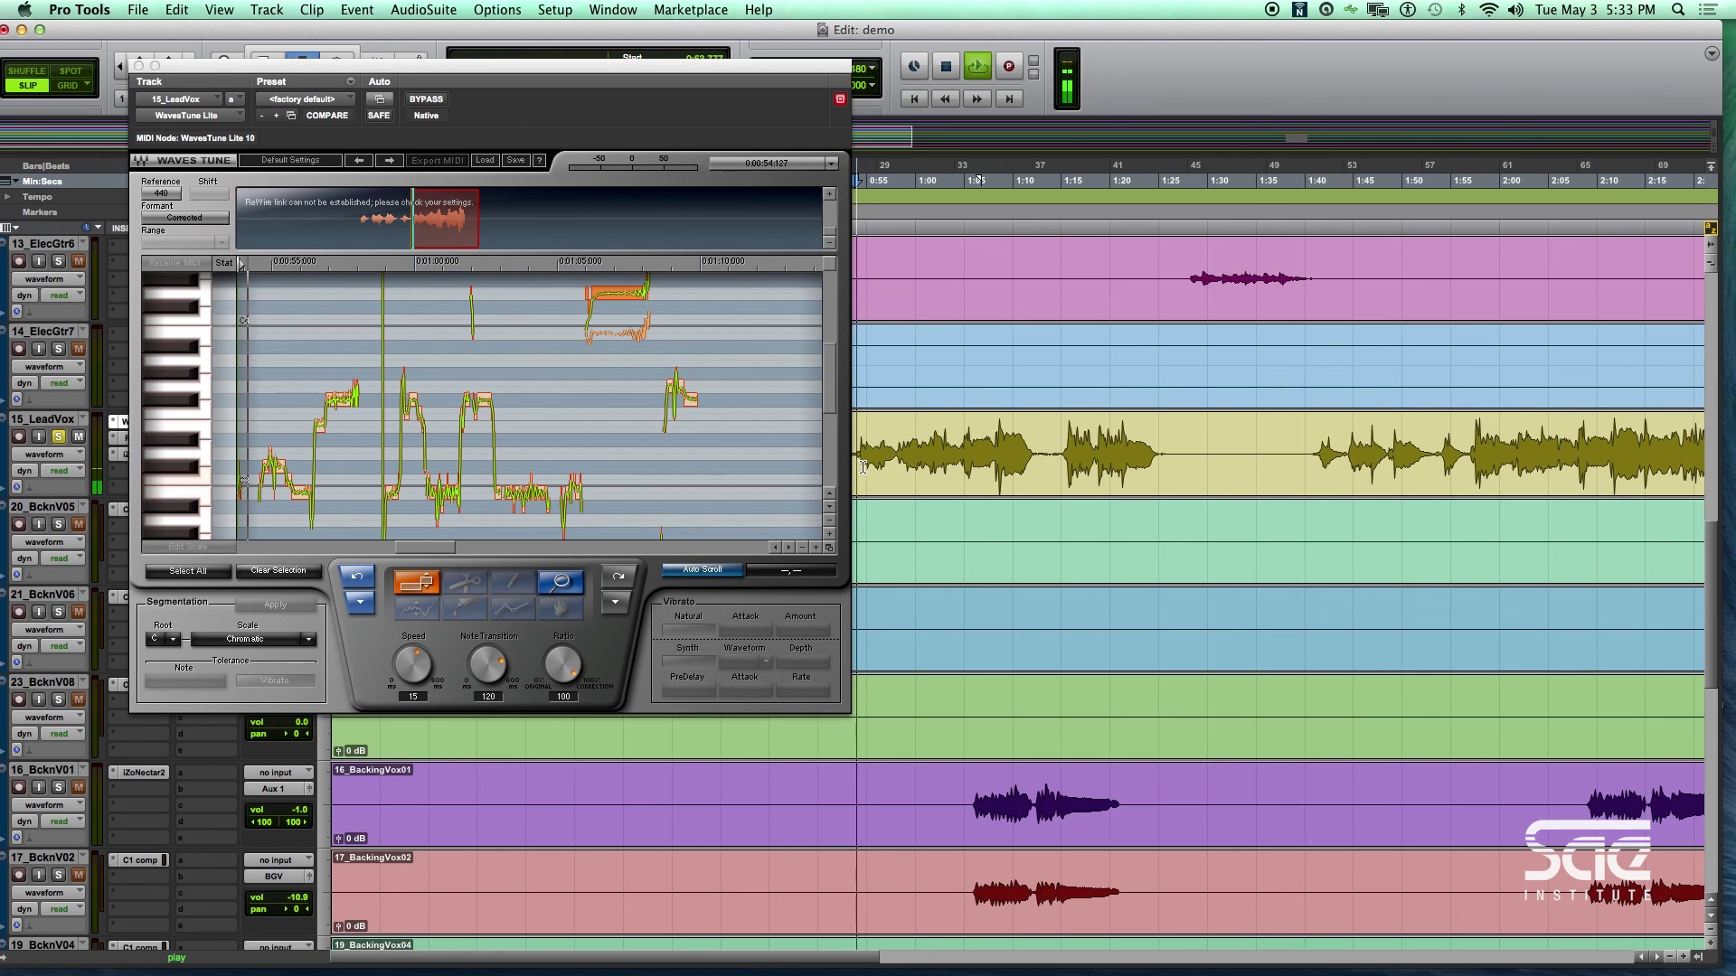
pyautogui.click(973, 477)
pyautogui.click(944, 470)
pyautogui.press('space')
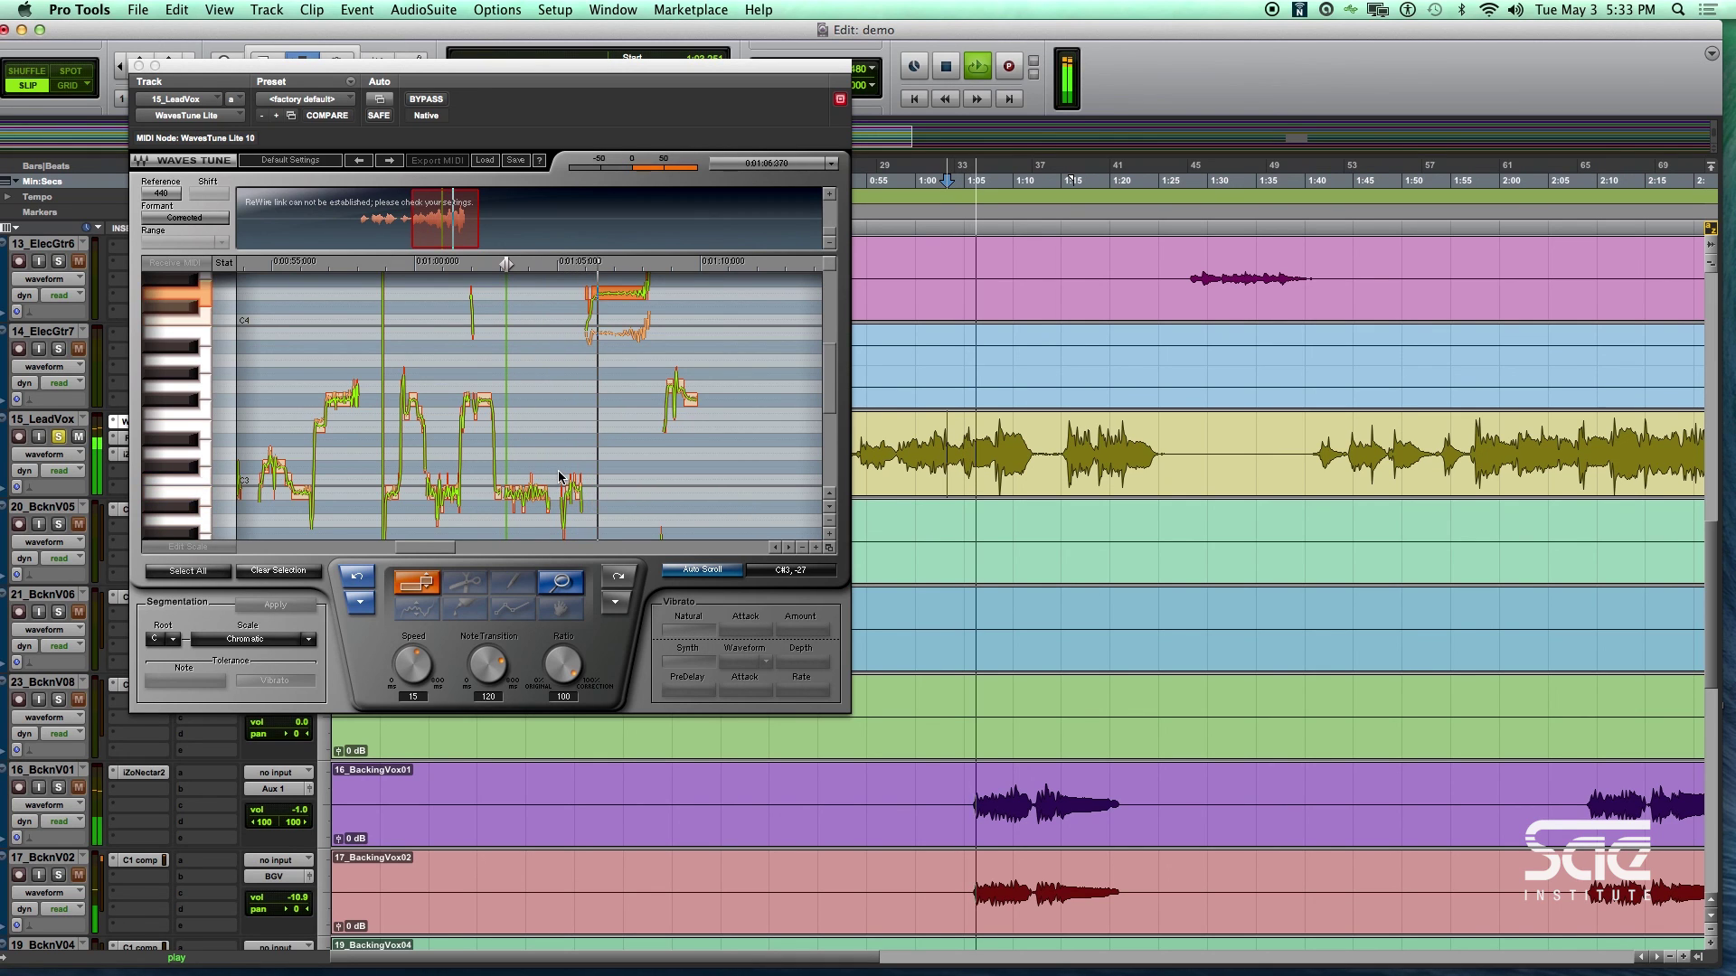
pyautogui.click(589, 495)
pyautogui.press('space')
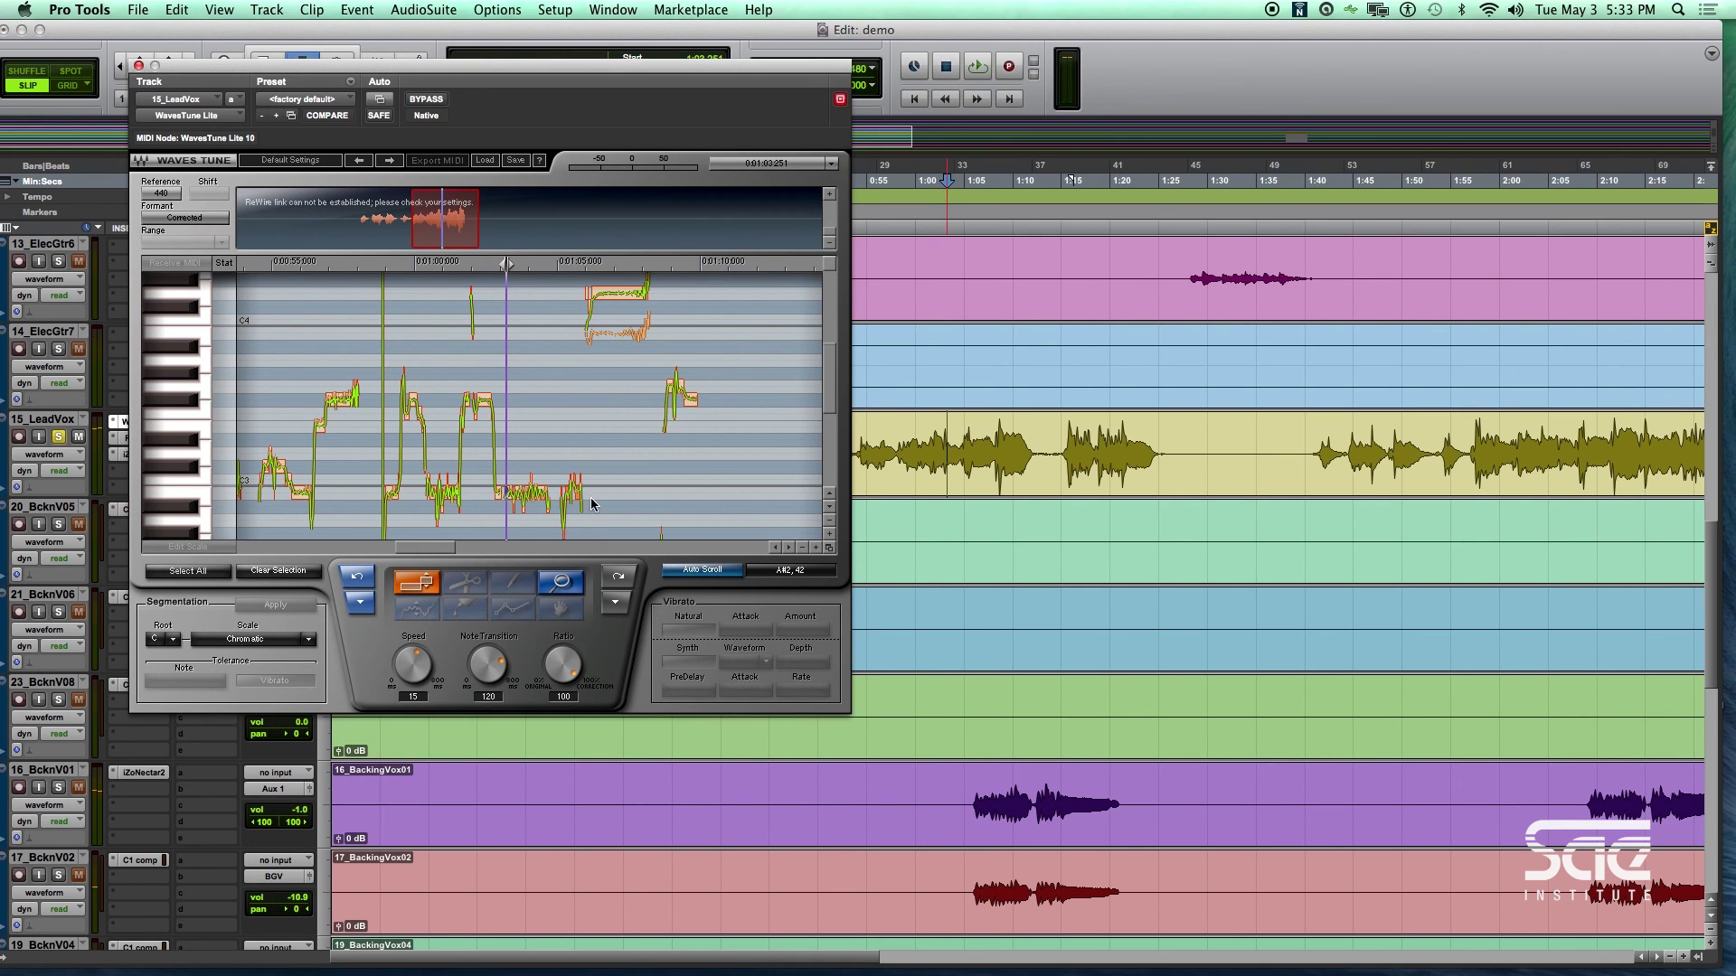
# - Try raising the short low note just before the D4 note to F#3 using keyboard reference pitches, play it back, and undo the move
pyautogui.click(195, 493)
pyautogui.click(199, 477)
pyautogui.click(202, 454)
pyautogui.click(202, 433)
pyautogui.click(186, 414)
pyautogui.click(181, 398)
pyautogui.click(178, 404)
pyautogui.press('space')
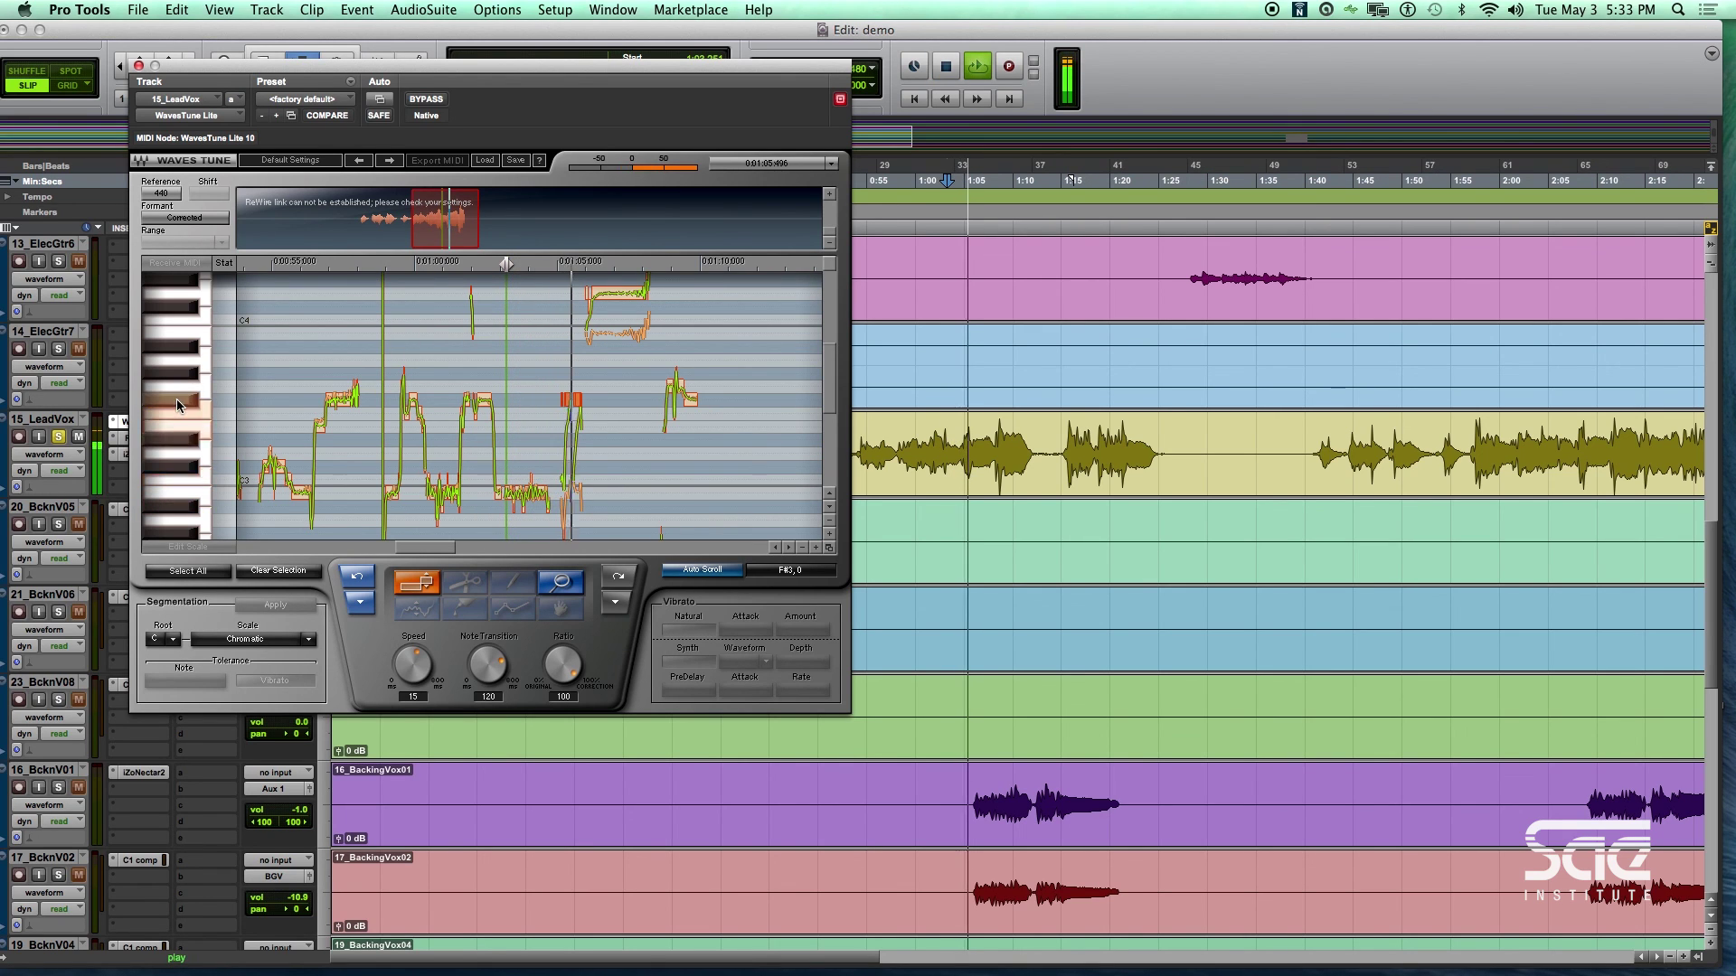
pyautogui.press('space')
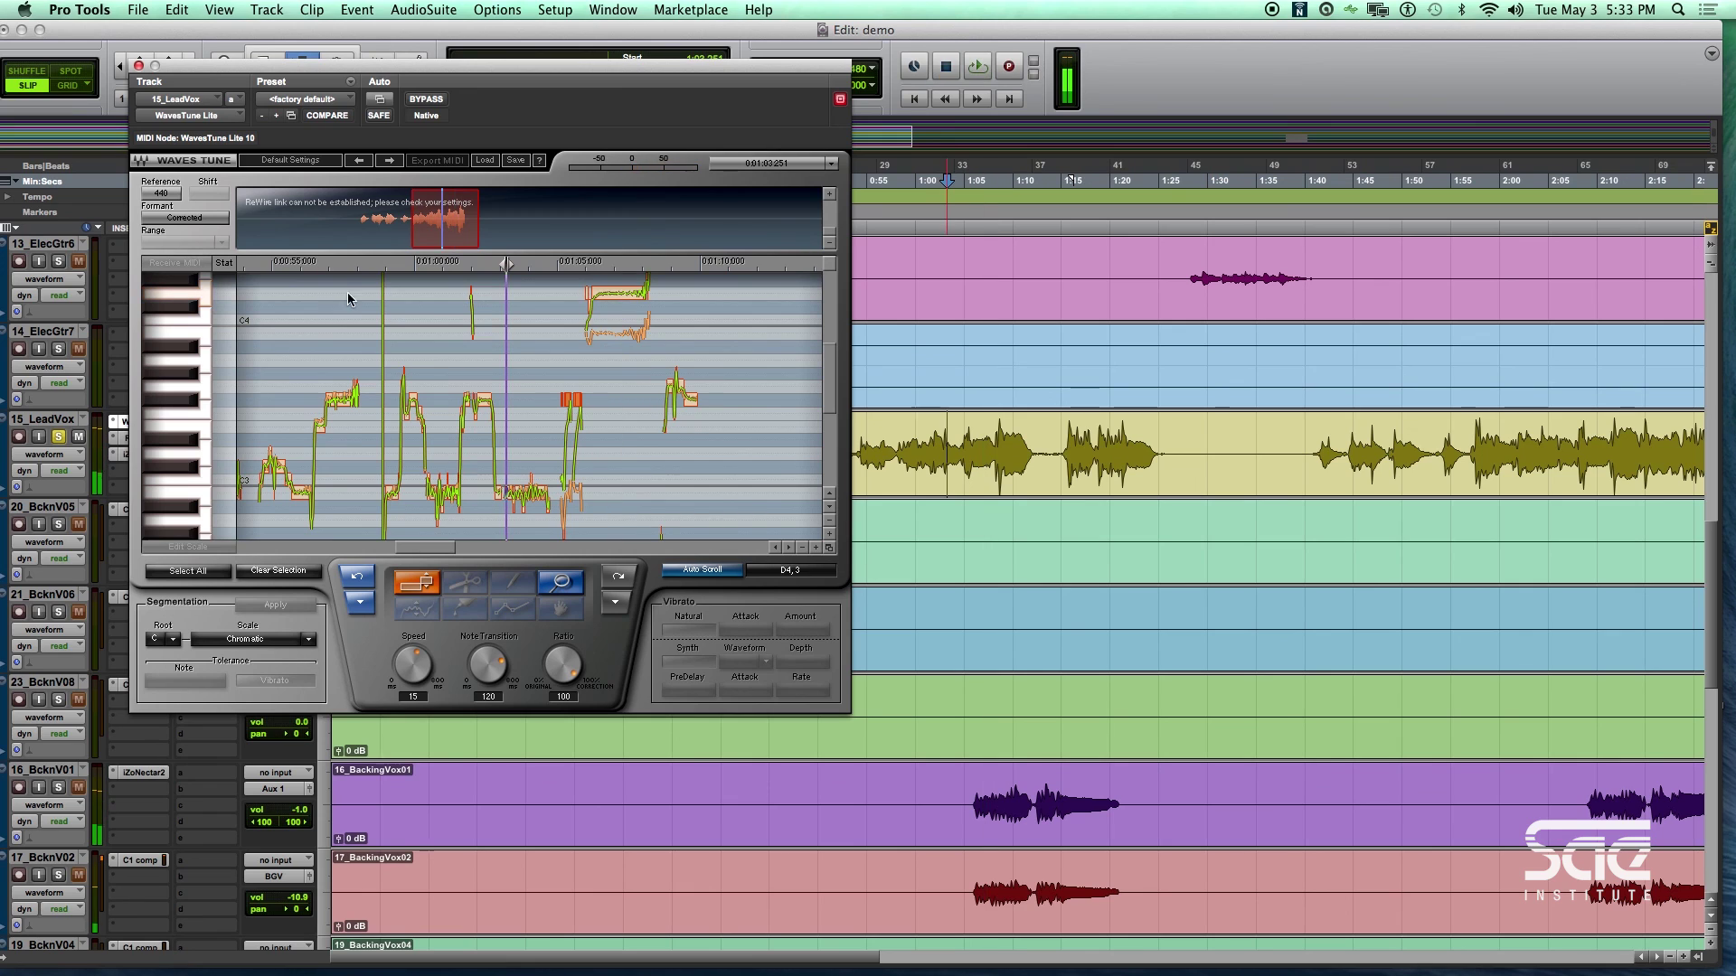
pyautogui.click(356, 575)
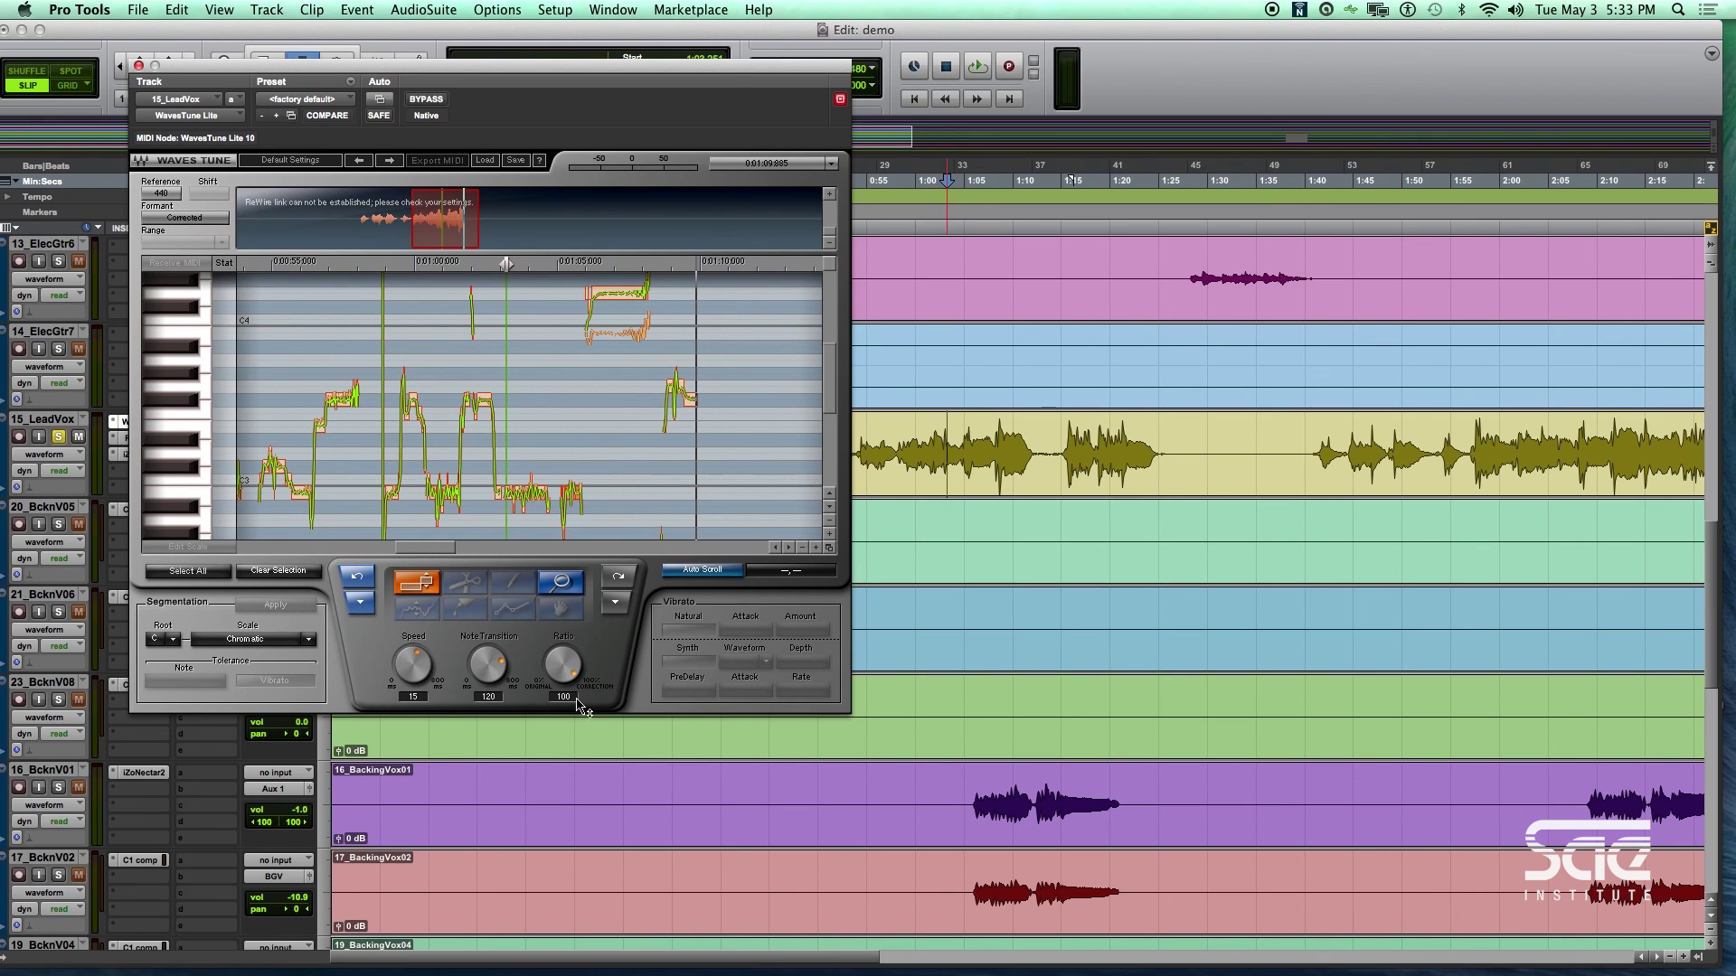
# - Try the Speed and Note Transition controls, select the F#3 note near 1:02, and set its Note Transition to 1
pyautogui.moveTo(487, 666); pyautogui.dragTo(486, 723)
pyautogui.moveTo(488, 665); pyautogui.dragTo(488, 560)
pyautogui.moveTo(412, 659); pyautogui.dragTo(412, 687)
pyautogui.click(477, 398)
pyautogui.click(480, 396)
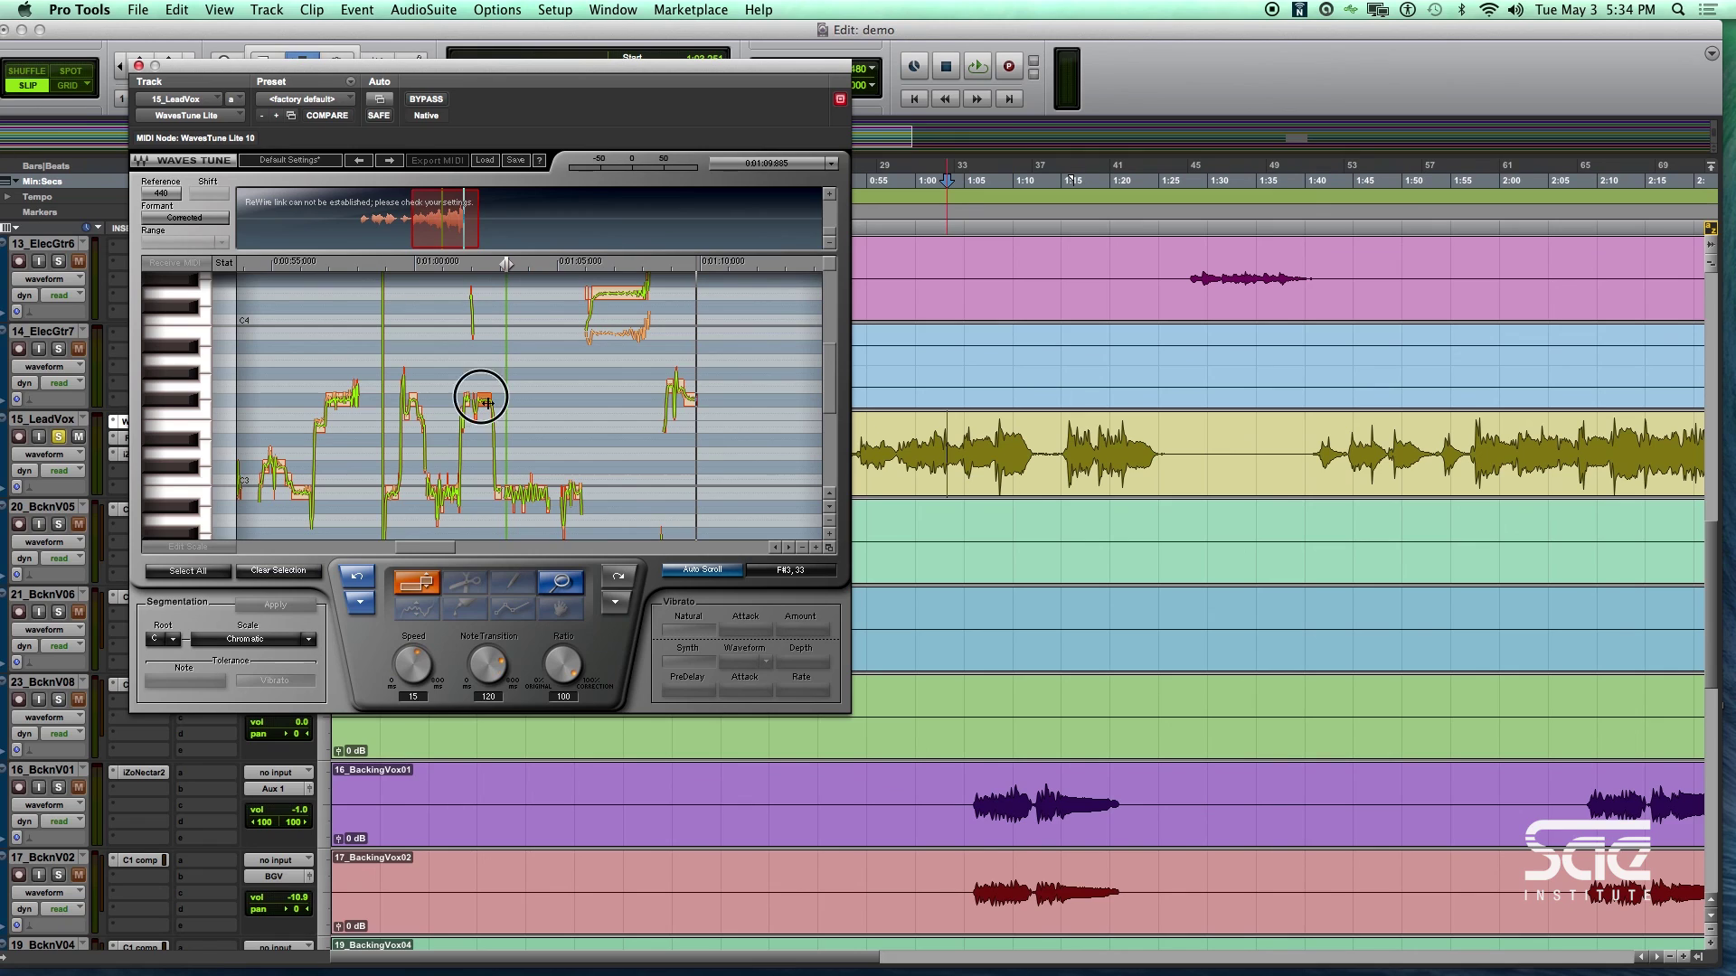
pyautogui.moveTo(481, 662); pyautogui.dragTo(481, 700)
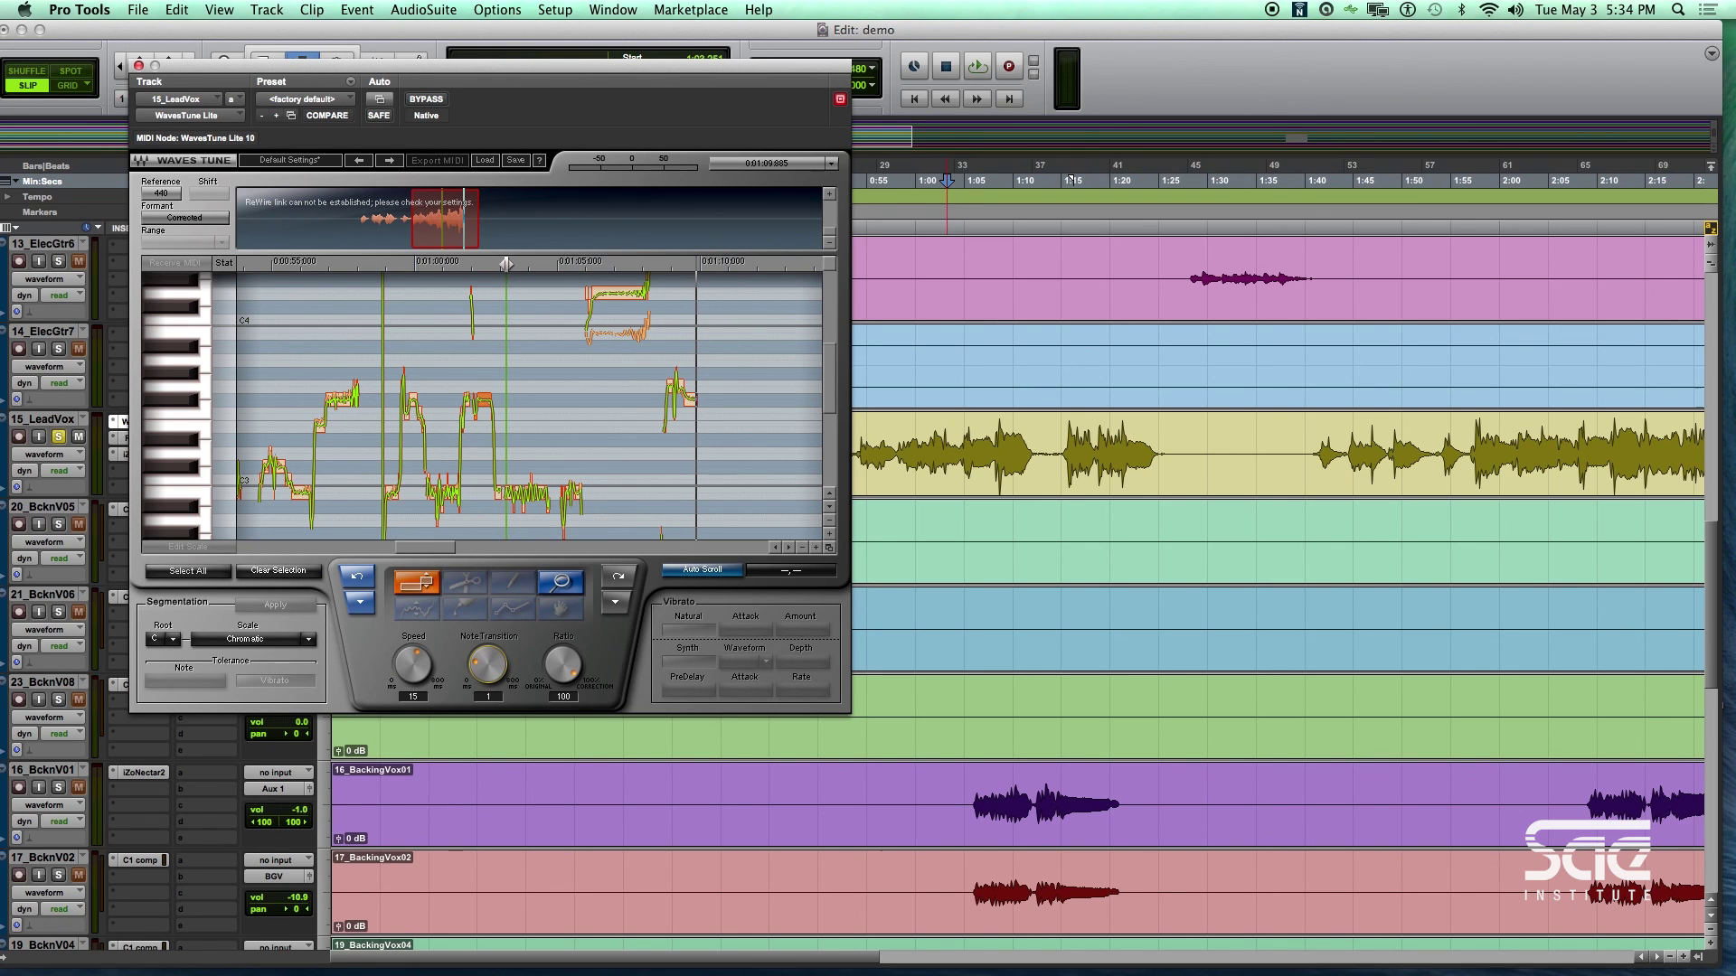
# - Enlarge the pitch graph's time scale around 1:02 to 1:06 to isolate individual vocal notes
pyautogui.click(815, 547)
pyautogui.click(815, 547)
pyautogui.click(815, 546)
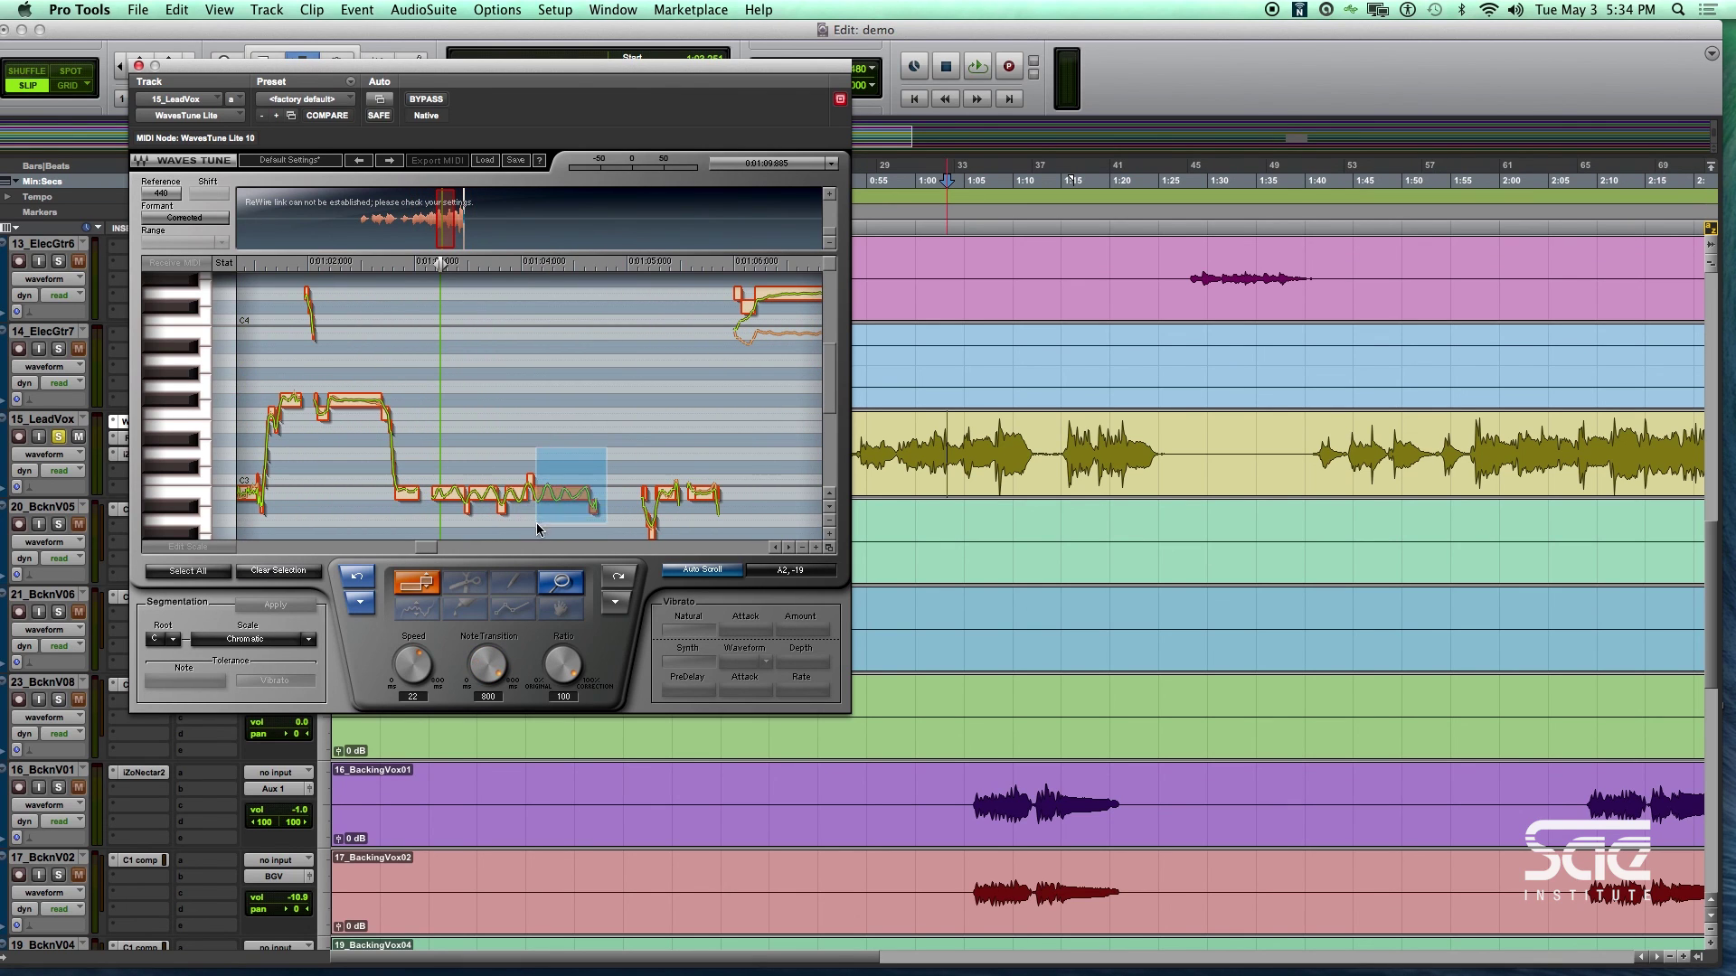